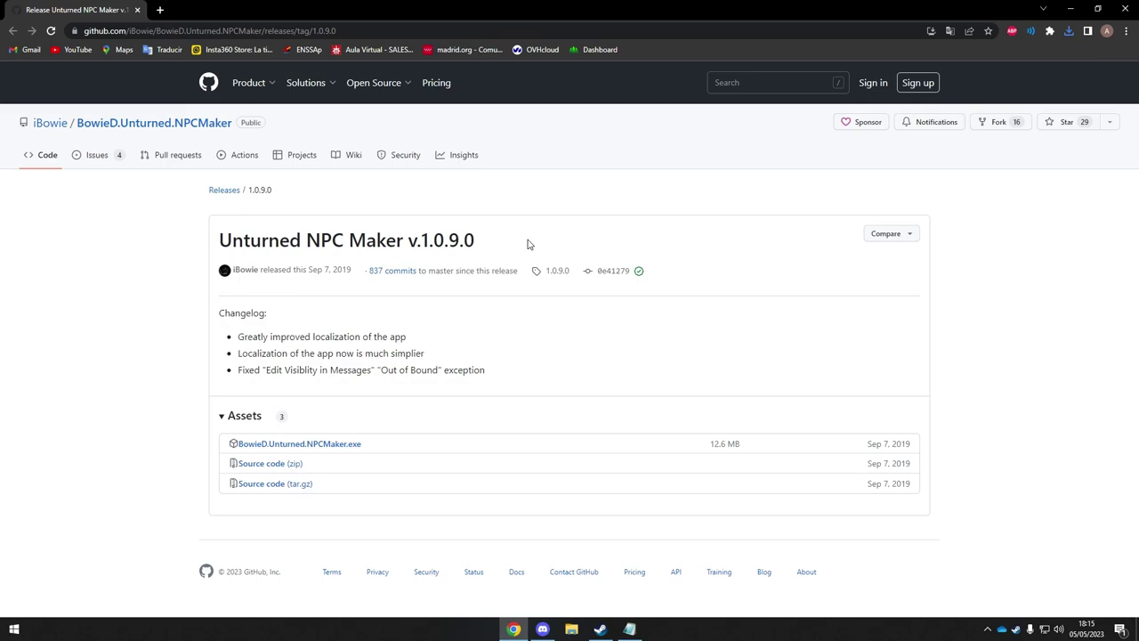
Download BowieD.Unturned.NPCMaker.exe from the version 1.0.9.0 release assets and check the browser's downloads.
left_click_drag(358, 442, 229, 451)
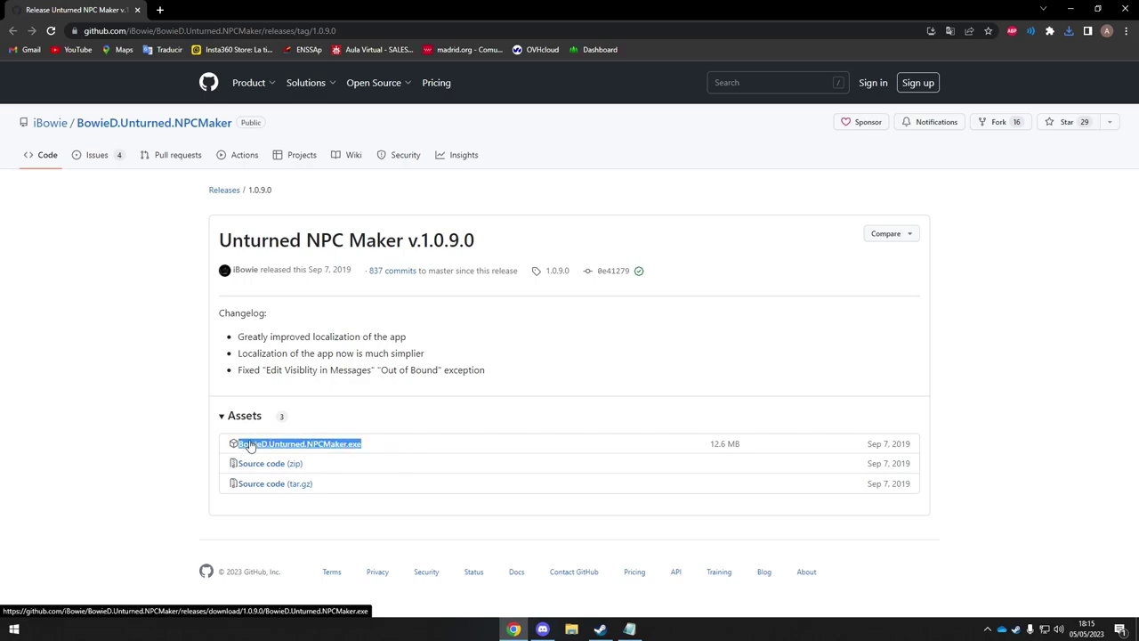
left_click(250, 446)
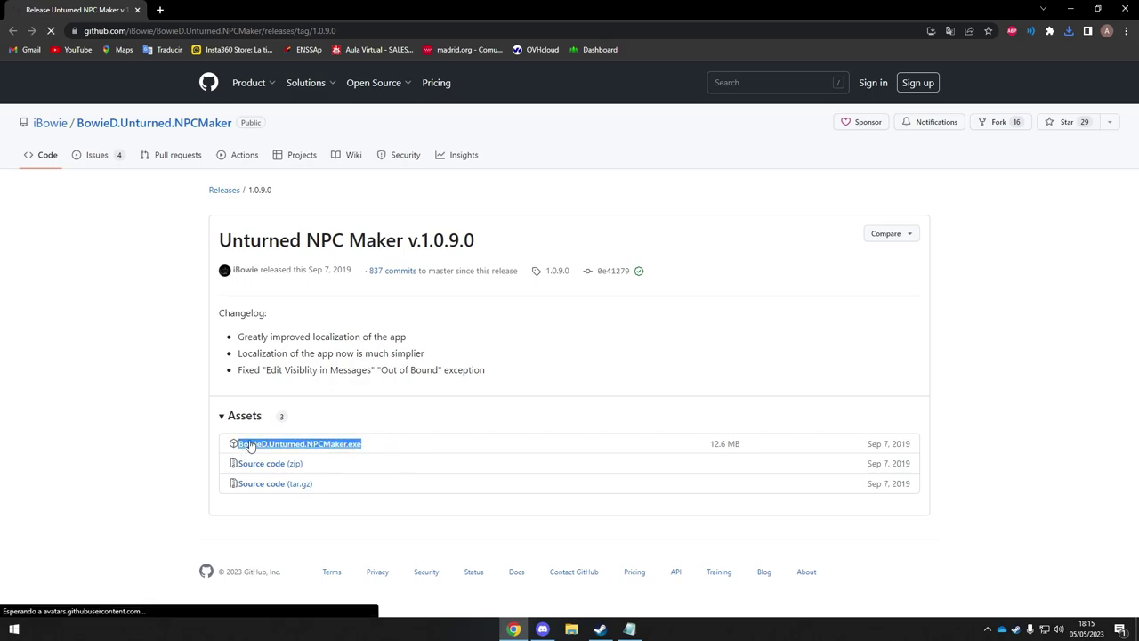
left_click(1068, 30)
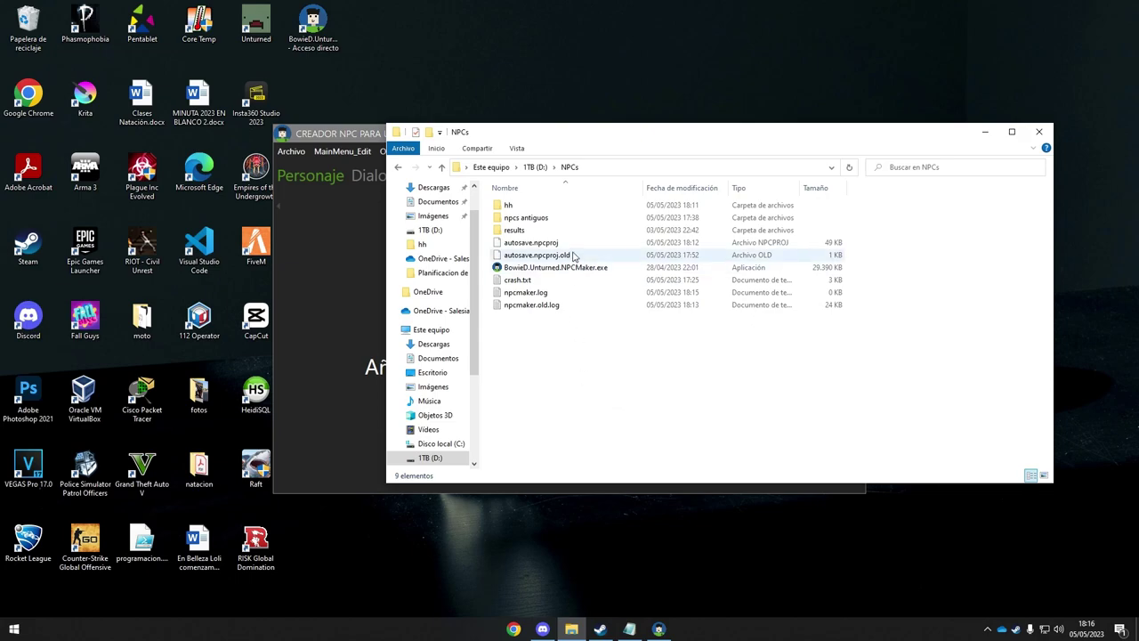
Look through the project files in the hh folder inside NPCs, and switch to the Unturned NPC creator.
double_click(561, 205)
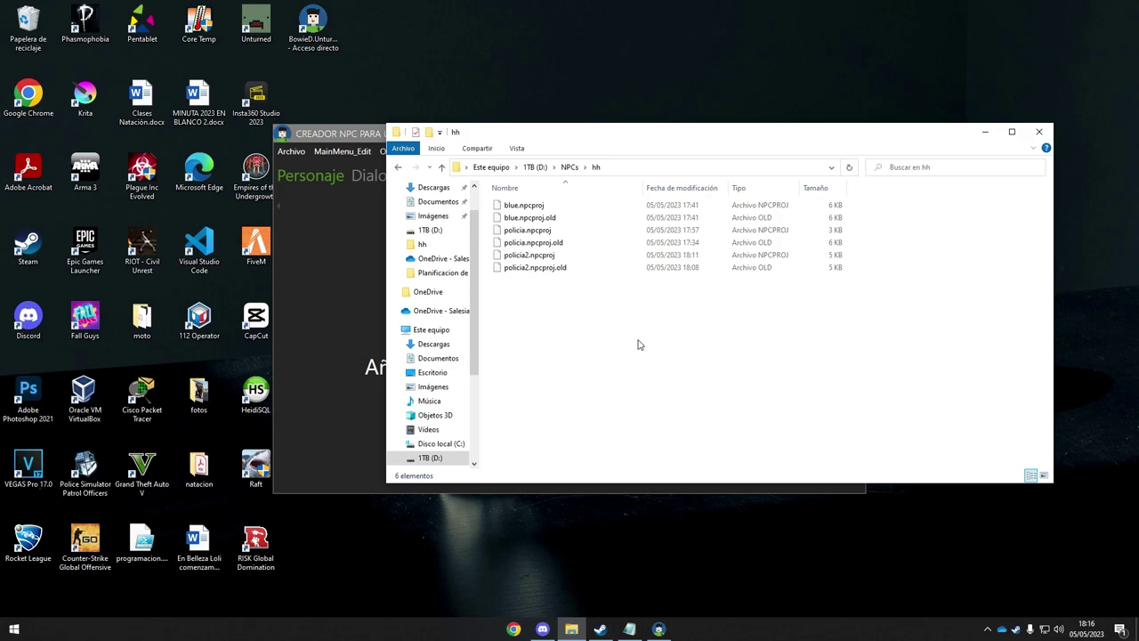
left_click_drag(637, 345, 500, 197)
left_click(560, 286)
left_click(325, 187)
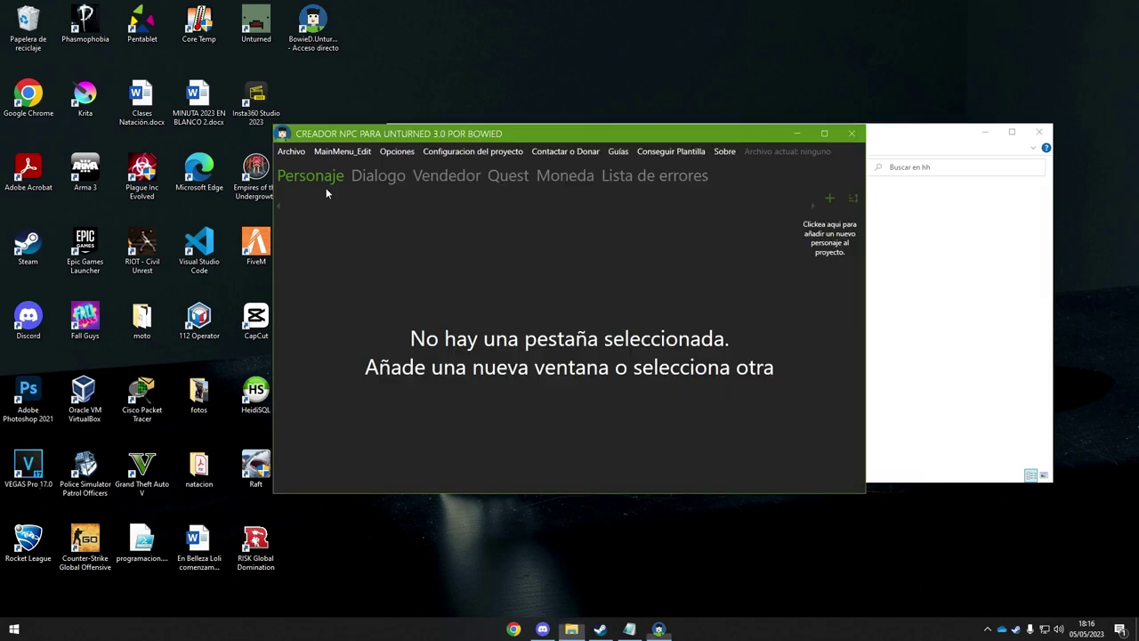
left_click(987, 253)
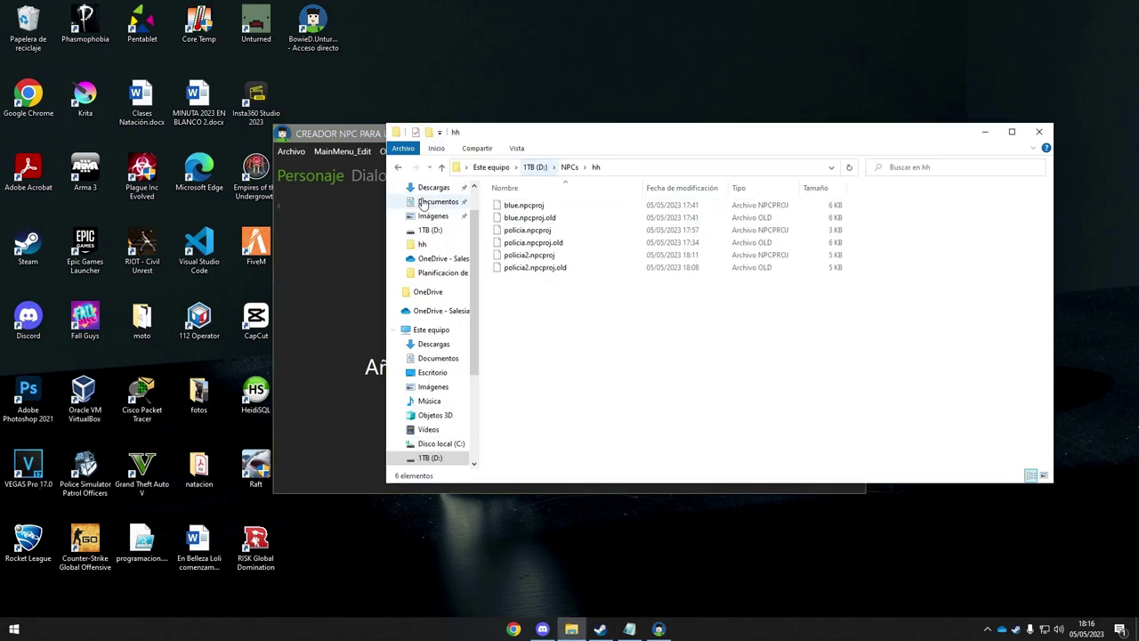
left_click(329, 169)
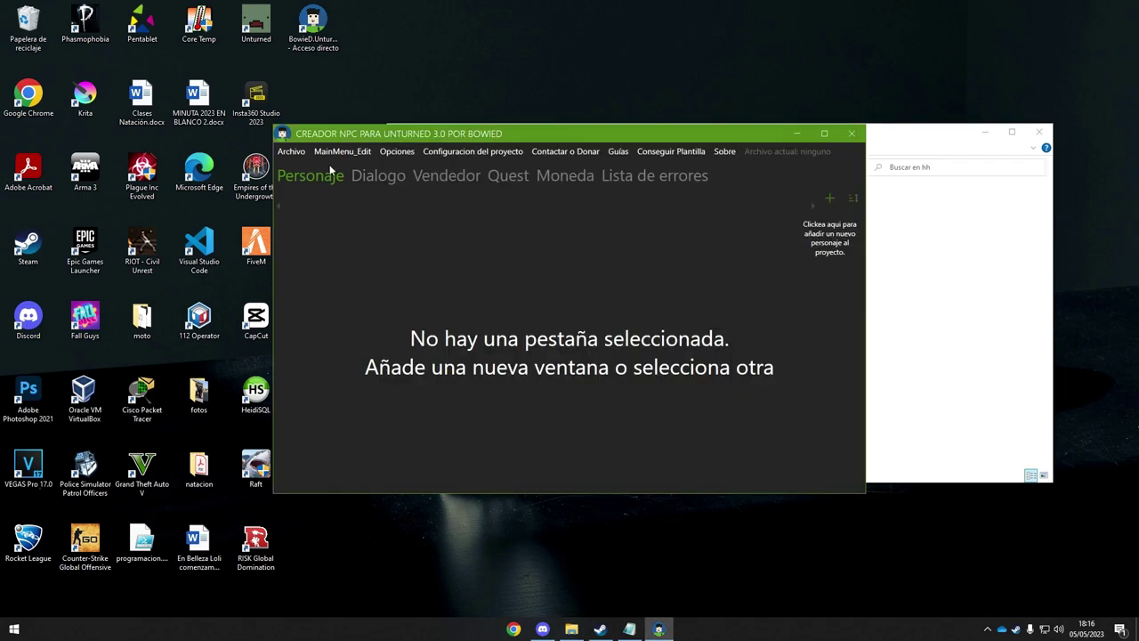
Add a new character to the project and set its editor name to PL_General.
left_click(828, 197)
type("PL_Tienda")
type(" General")
double_click(314, 250)
key("BackSpace")
Set the character's displayed name to Pepe, its character ID to 6545 and its initial dialogue to 6541.
left_click(362, 272)
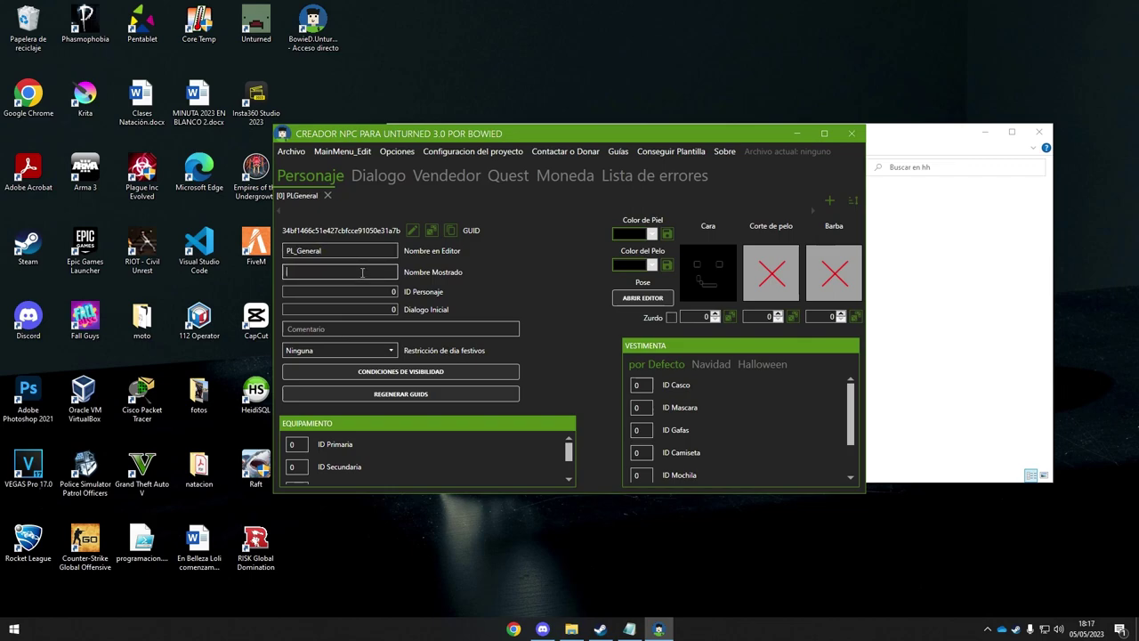
type("Pepe")
key("Tab")
type("6545")
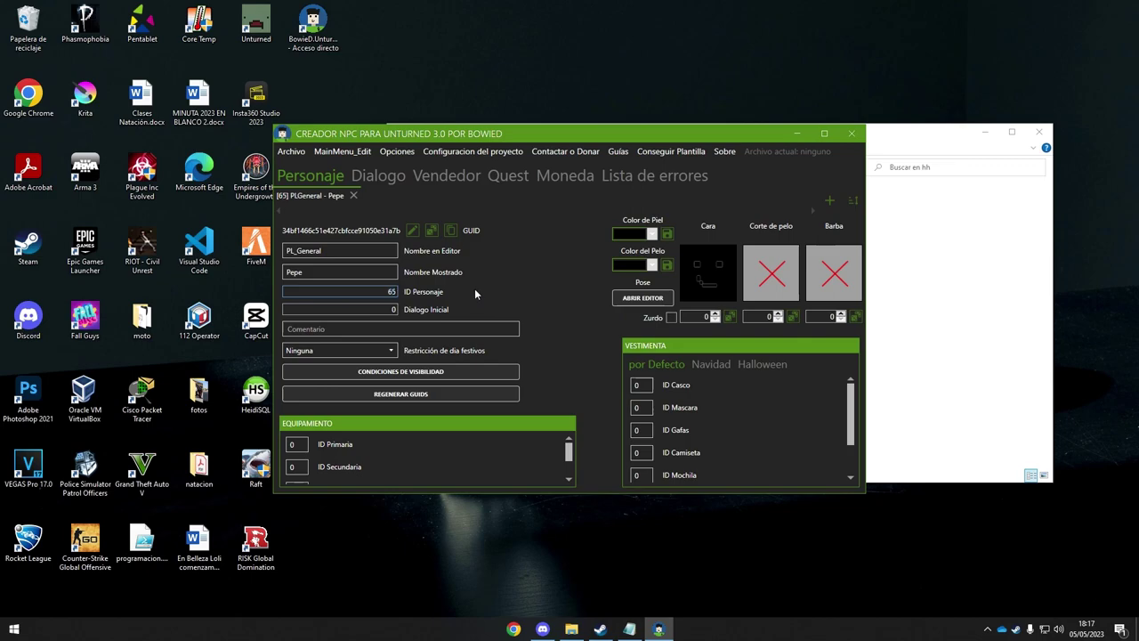
left_click(385, 309)
type("6545")
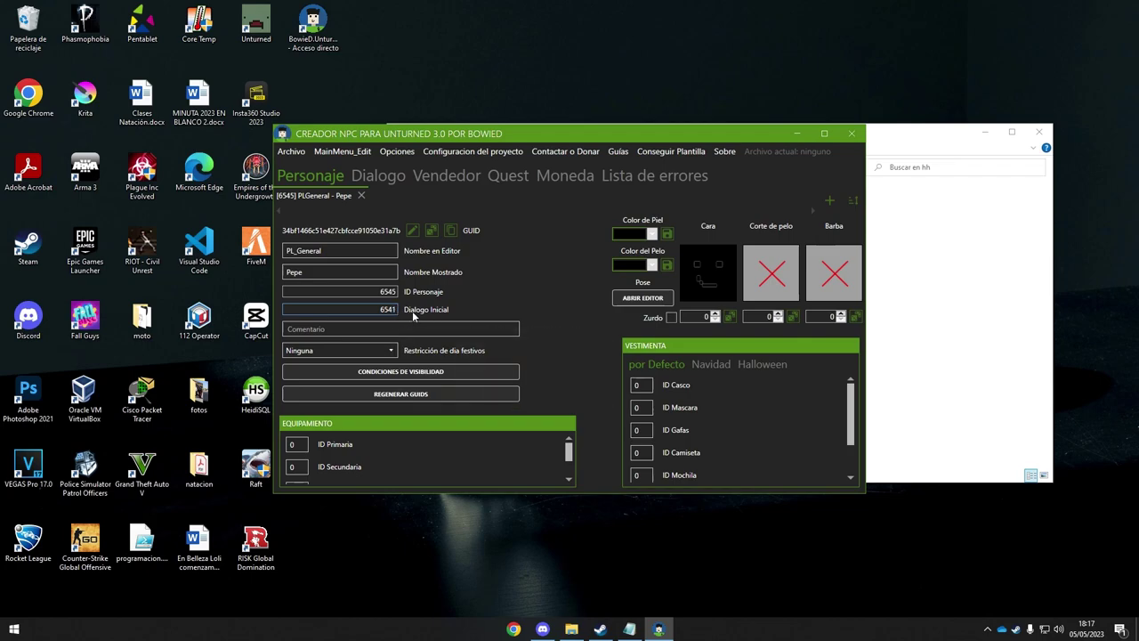
Adjust the character's skin colour, choose a tan hair colour, and randomize its haircut, beard and face.
left_click(652, 235)
left_click(708, 304)
left_click(646, 265)
left_click(651, 324)
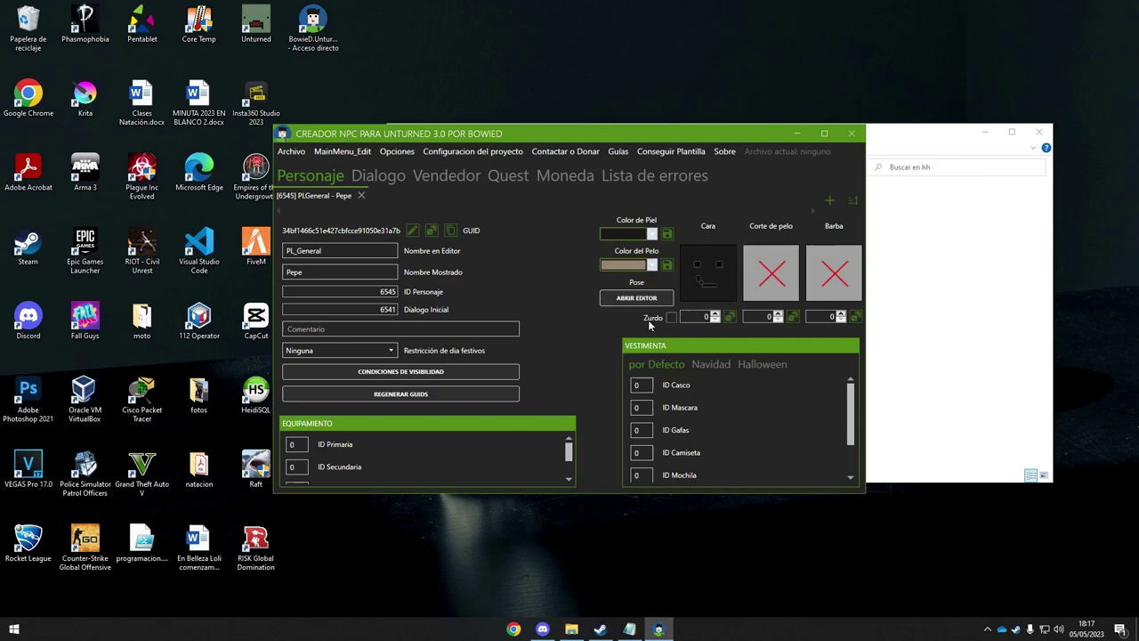
left_click(792, 317)
left_click(856, 317)
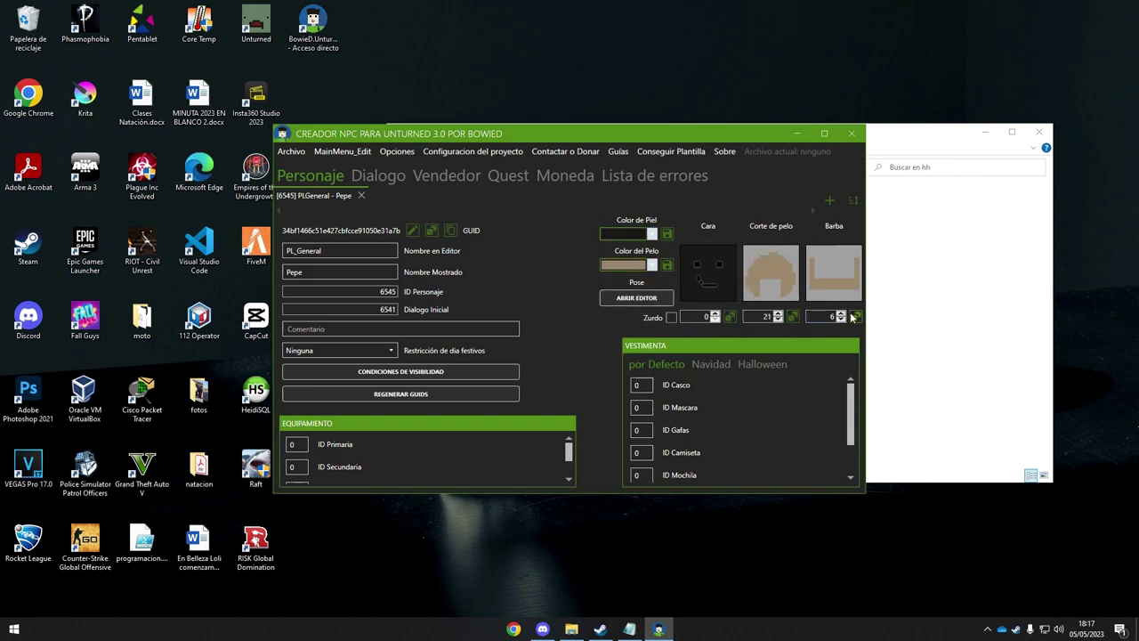
left_click(730, 317)
scroll(669, 434, "down", 1)
left_click(640, 405)
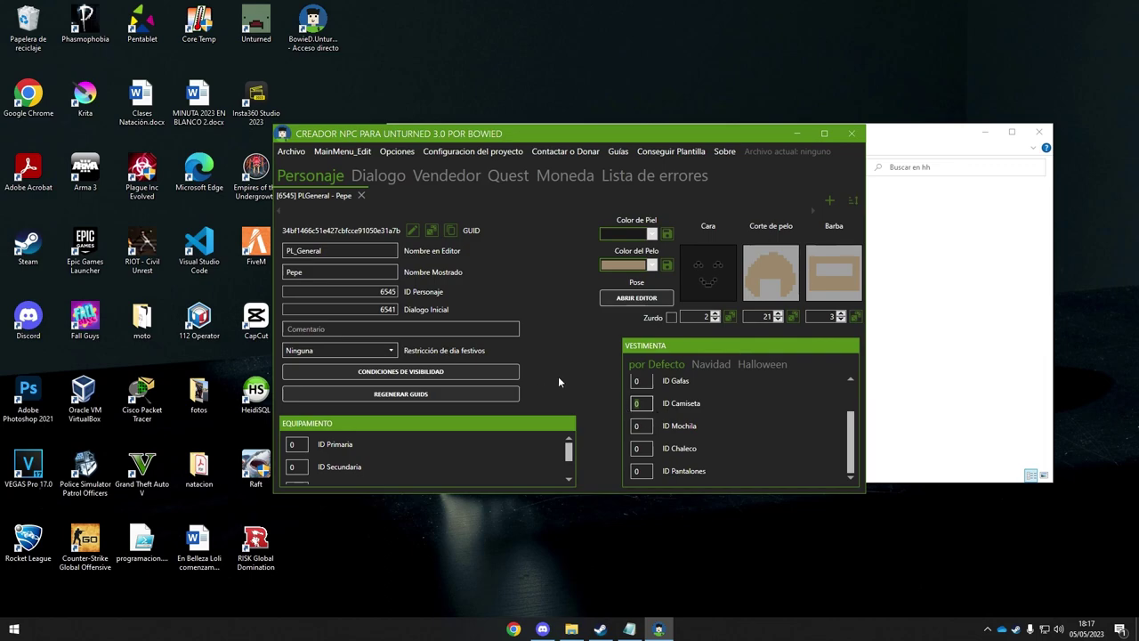
Add a new dialogue to the project and give it the ID 6545.
left_click(370, 178)
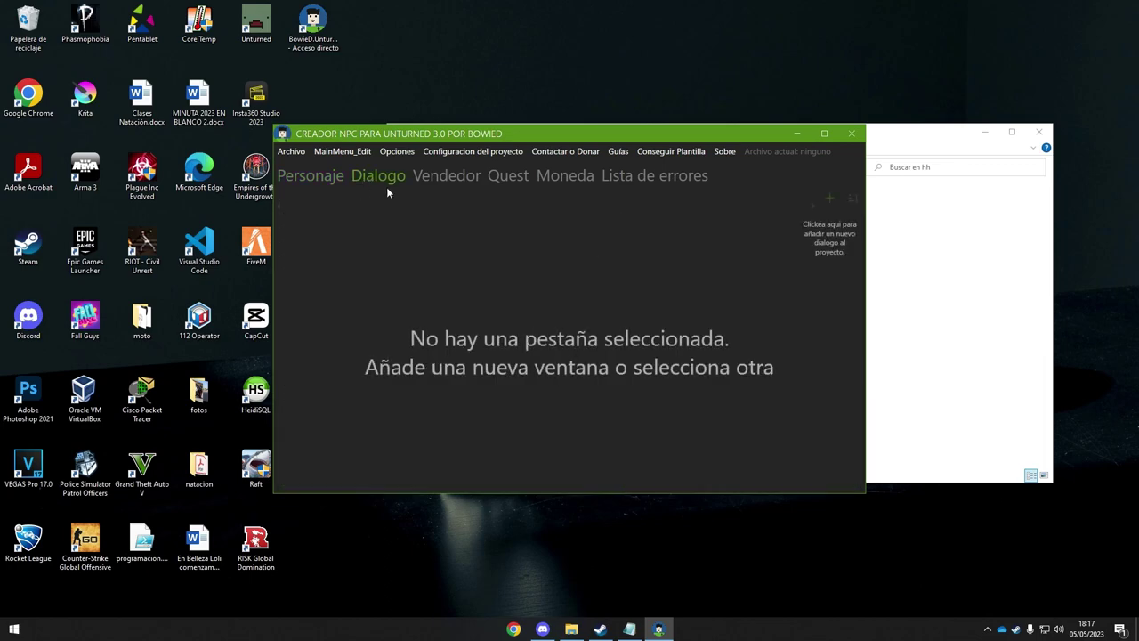
left_click(826, 200)
left_click(309, 245)
type("6545")
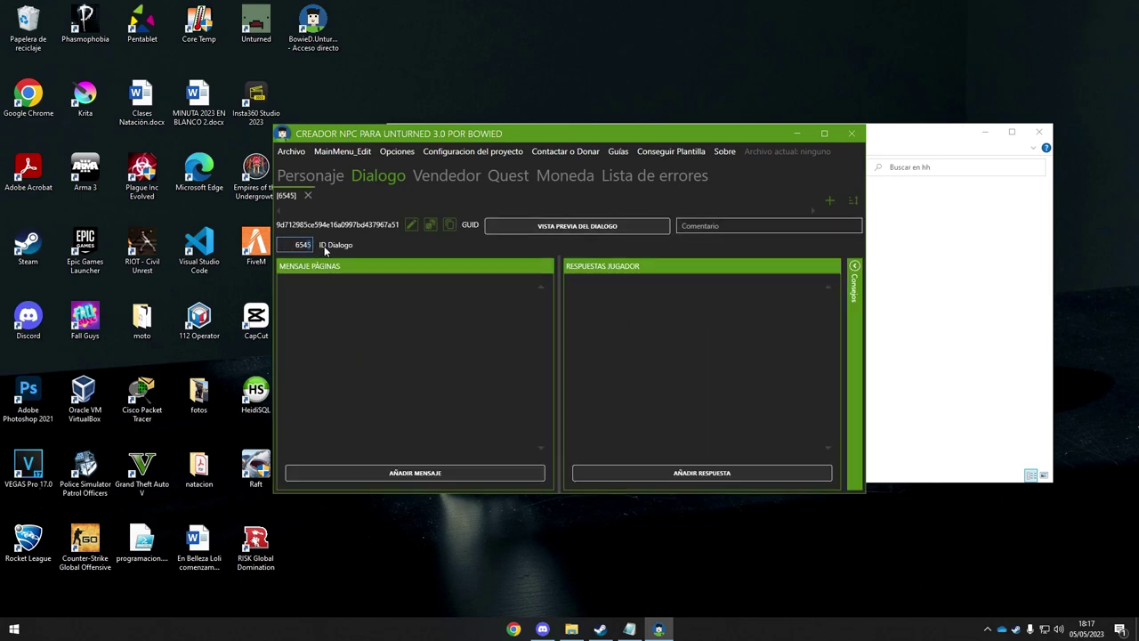
Change both the character's initial dialogue and the dialogue's own ID to 6546 so they match.
left_click(311, 175)
left_click(372, 309)
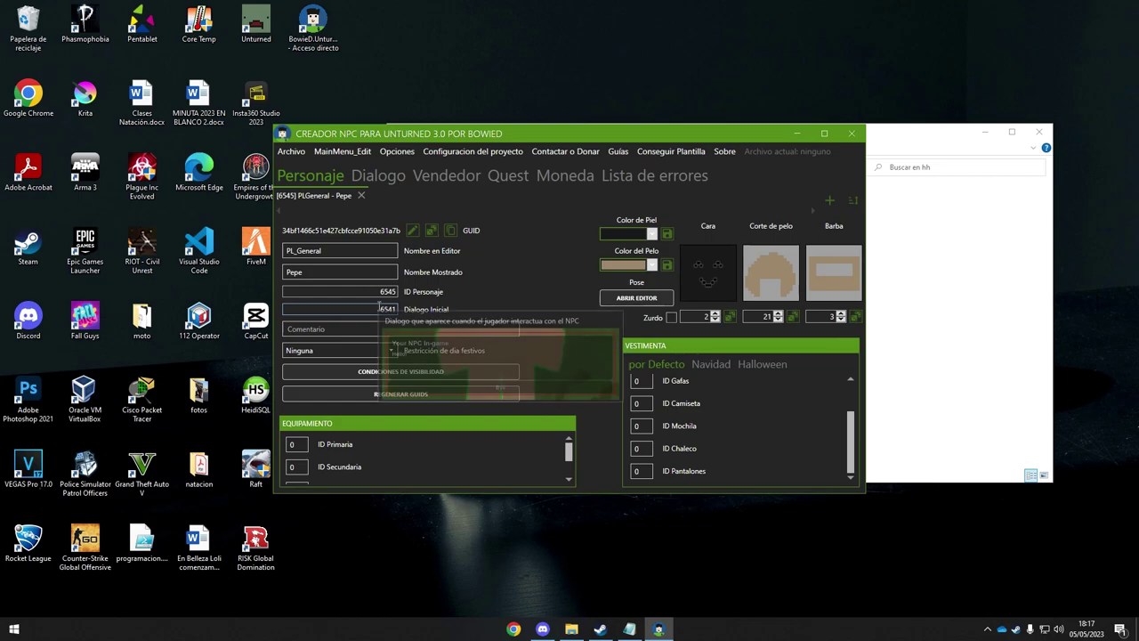
double_click(388, 308)
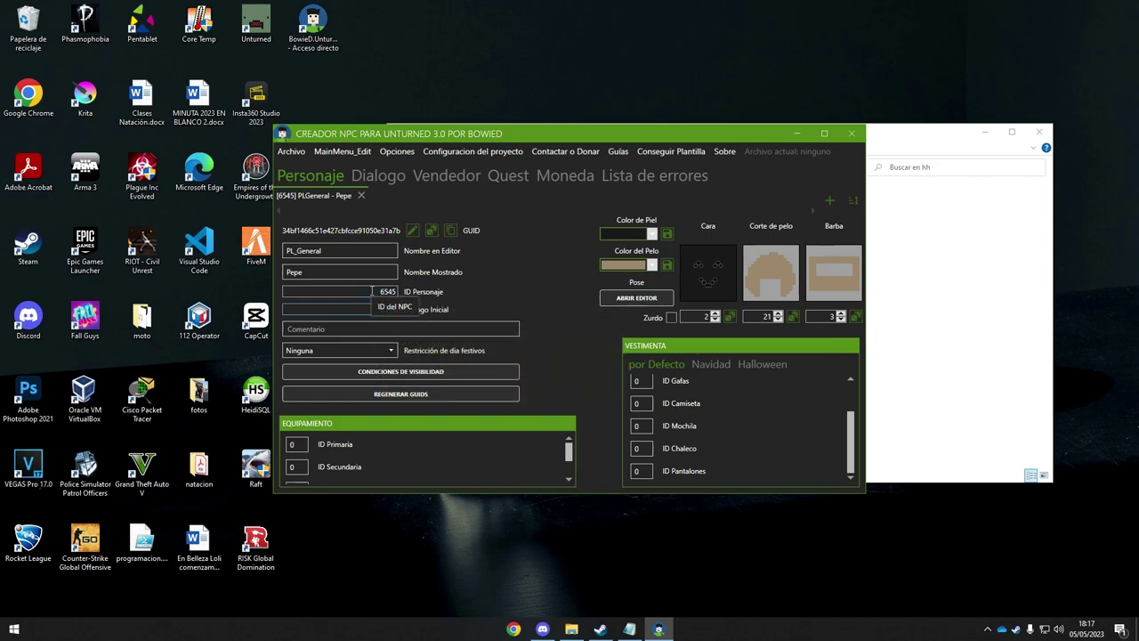
left_click(389, 308)
left_click(401, 181)
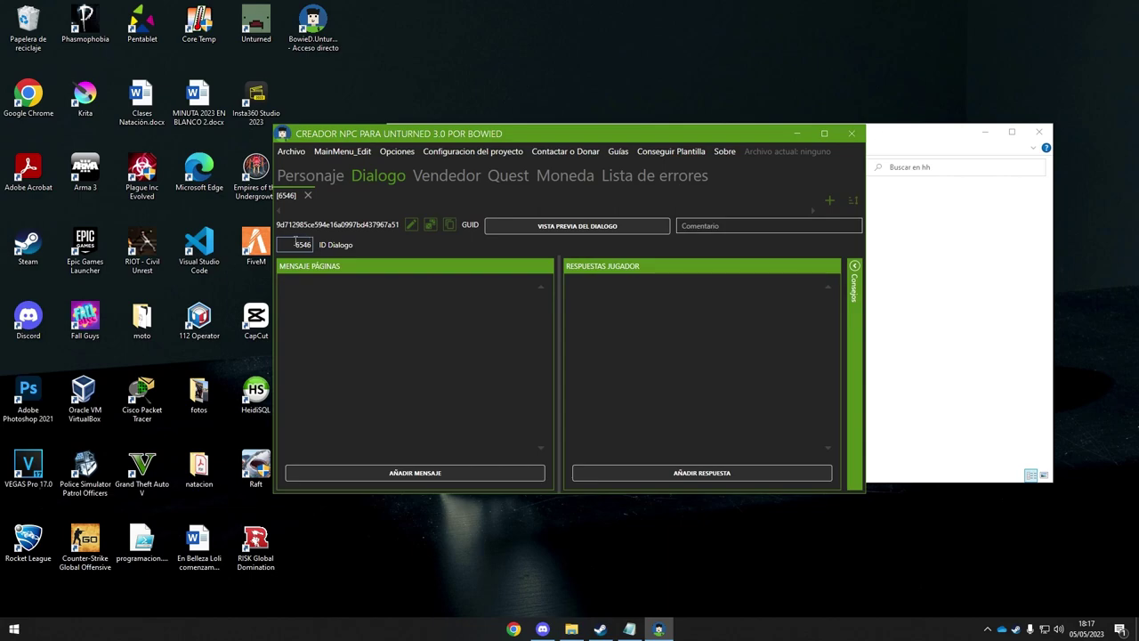
left_click(309, 176)
double_click(377, 308)
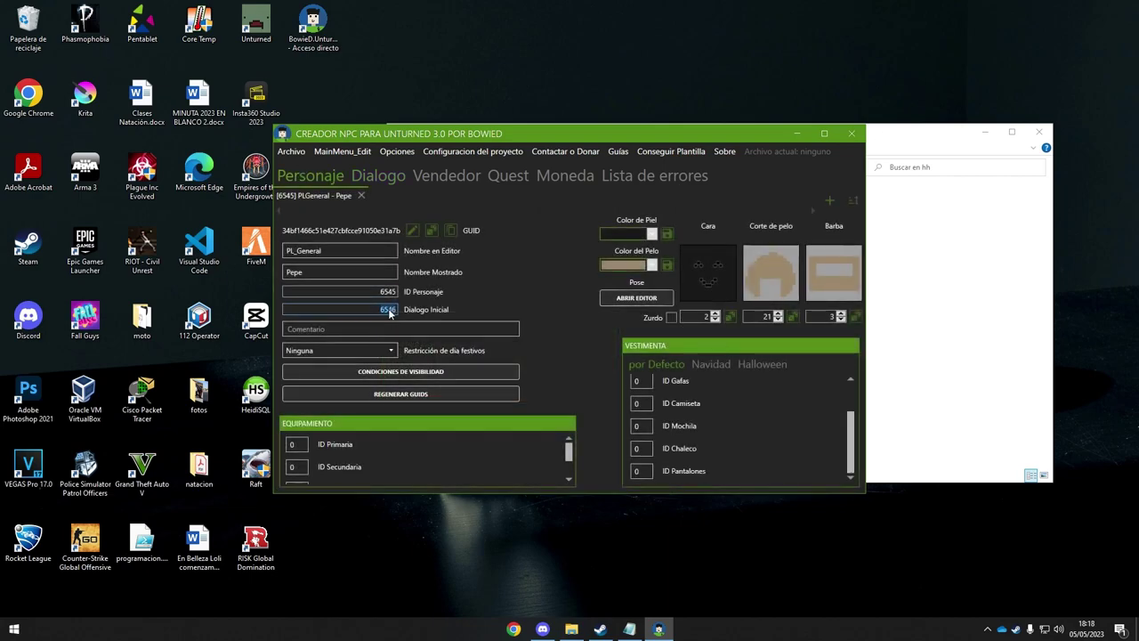
Add an NPC message reading "Hola amigo" to dialogue 6546.
left_click(378, 177)
left_click(468, 470)
left_click(437, 303)
type("Hola amigo")
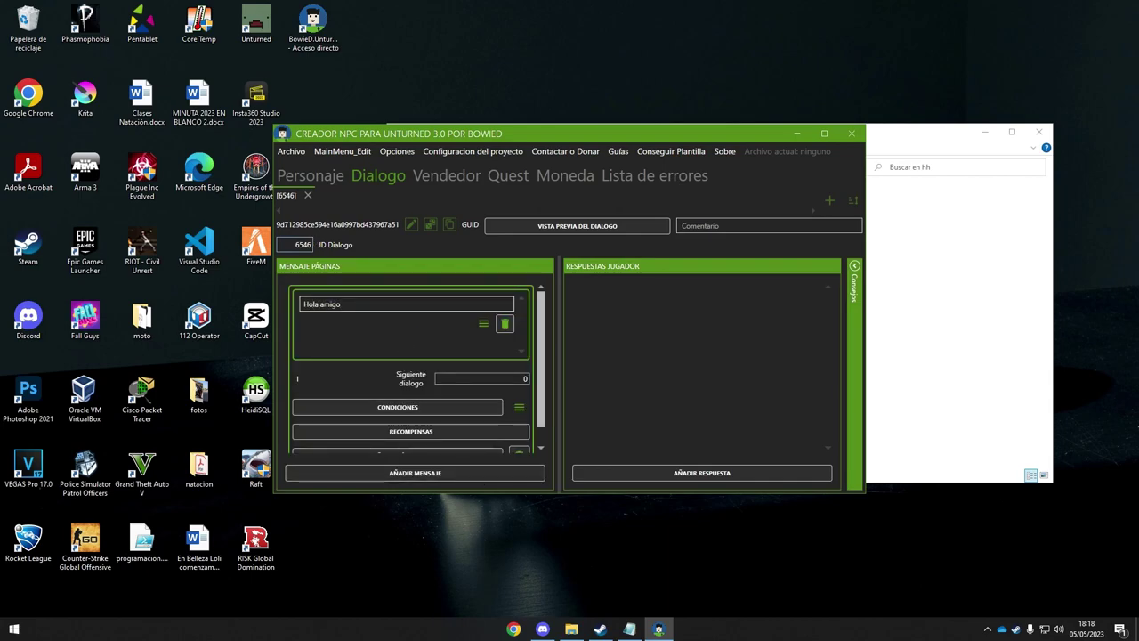
Add a player response reading "Acceder" and a second player response below it.
left_click(806, 471)
left_click(687, 325)
type("Acceder")
left_click(702, 472)
left_click(674, 423)
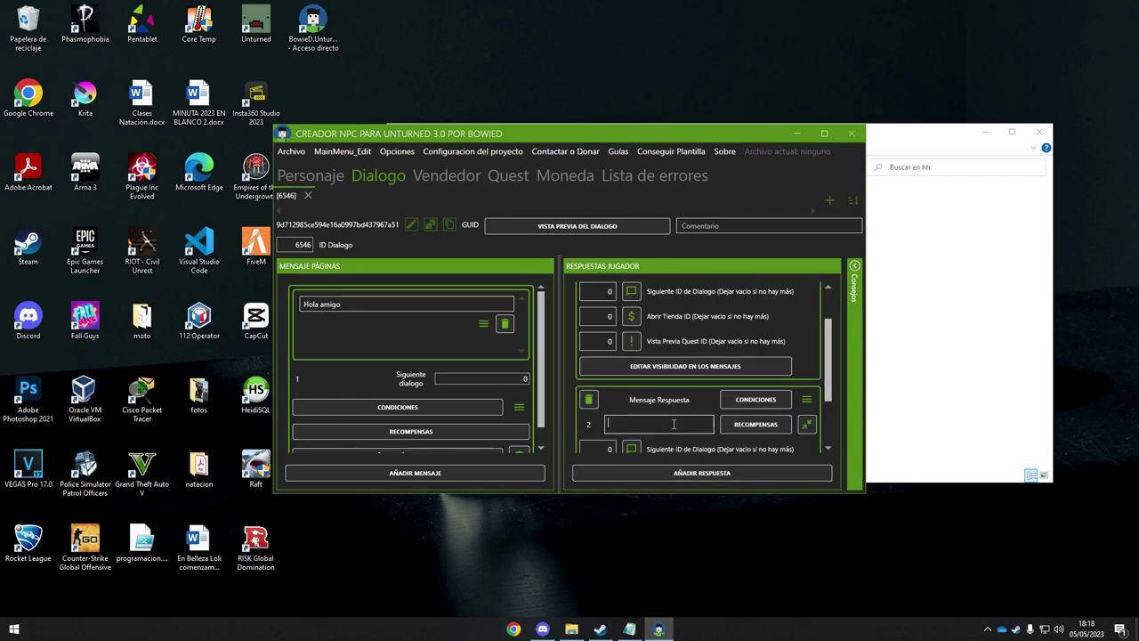
Make the "Acceder" response open store ID 6547, and add a second NPC message to the dialogue.
scroll(716, 398, "up", 2)
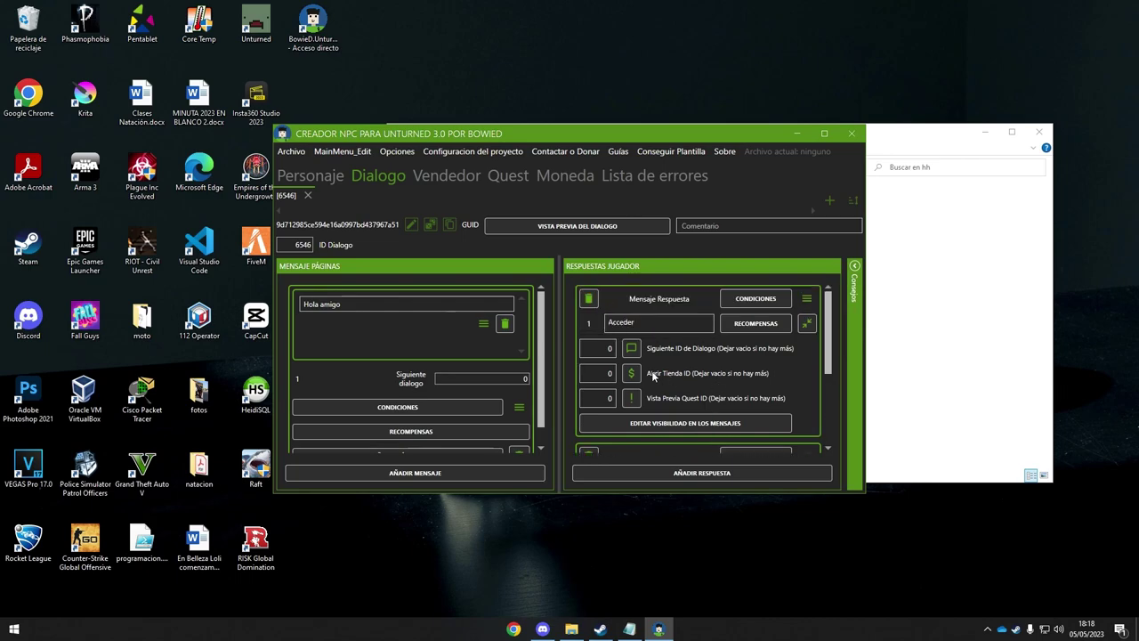
left_click(612, 374)
type("6545")
left_click(479, 469)
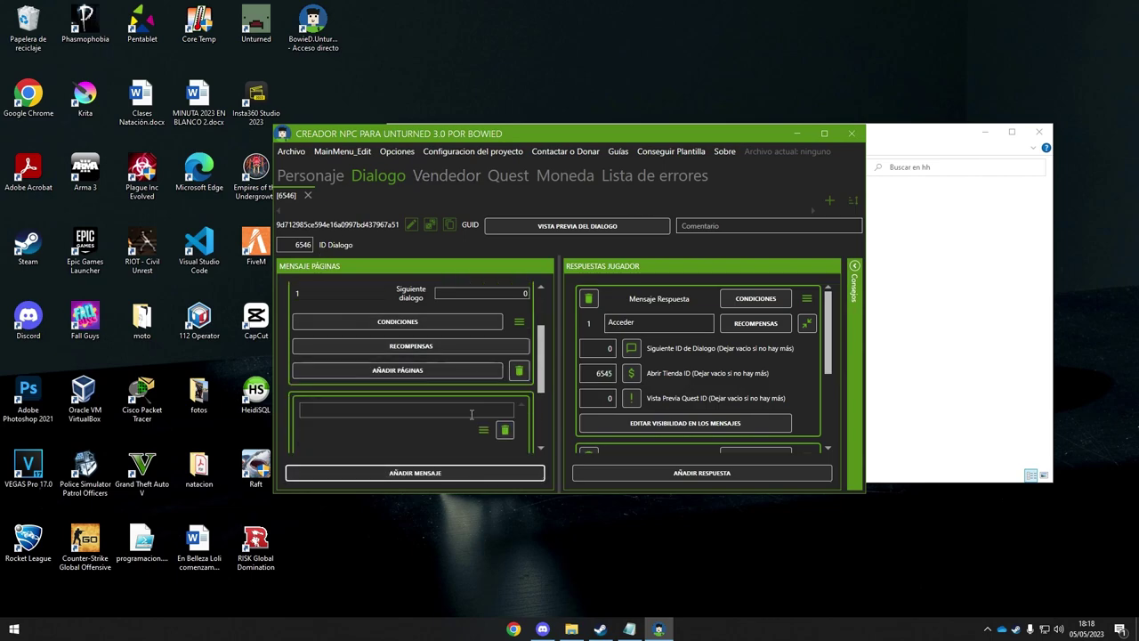
scroll(538, 362, "up", 2)
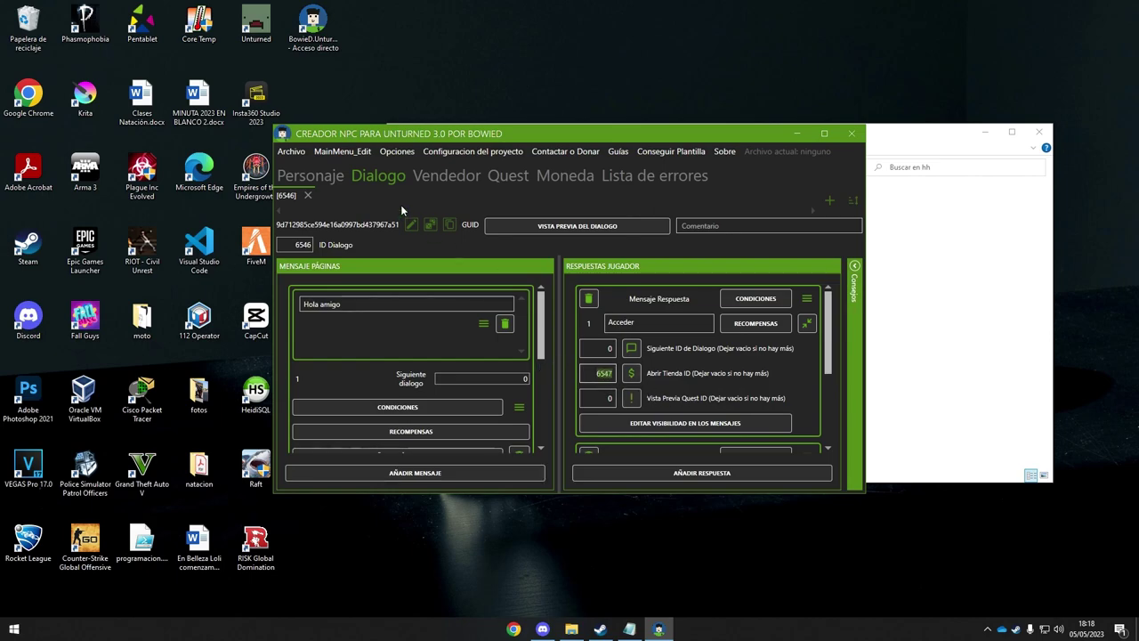
Add a new vendor with store ID 6547 and the name Pepe, and disable its item sorting.
left_click(420, 182)
left_click(828, 199)
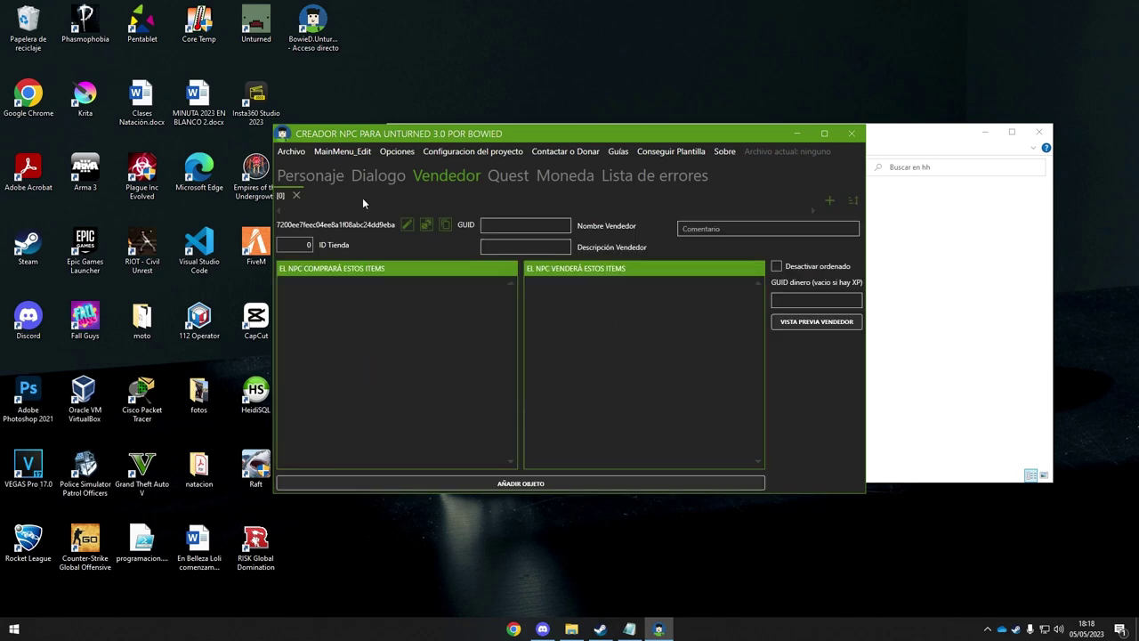
type("6547")
left_click(559, 223)
type("Pepe")
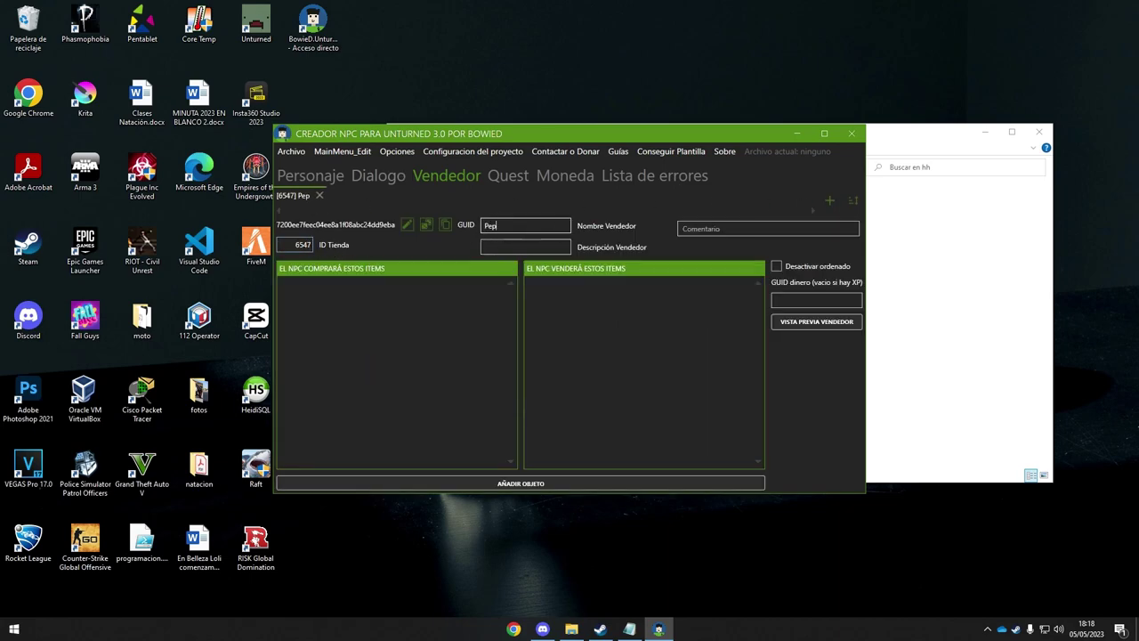
left_click(788, 266)
left_click(881, 400)
Consult the list of item IDs in the untitled Notepad document, and return to the vendor editor.
left_click(578, 485)
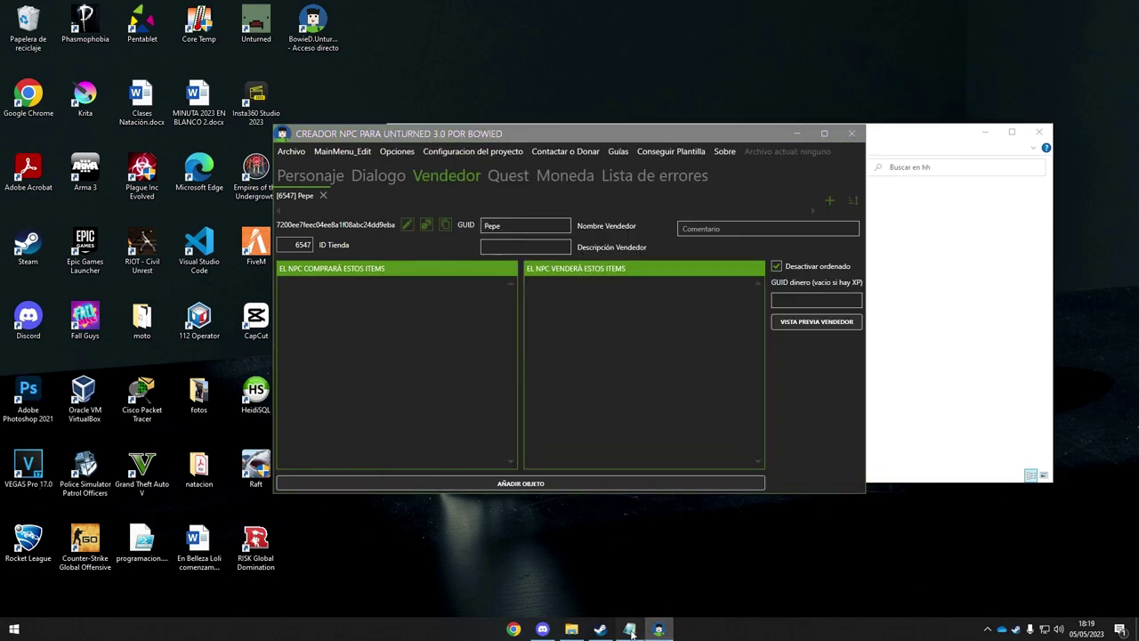
left_click(629, 629)
left_click_drag(508, 342, 713, 364)
left_click(395, 388)
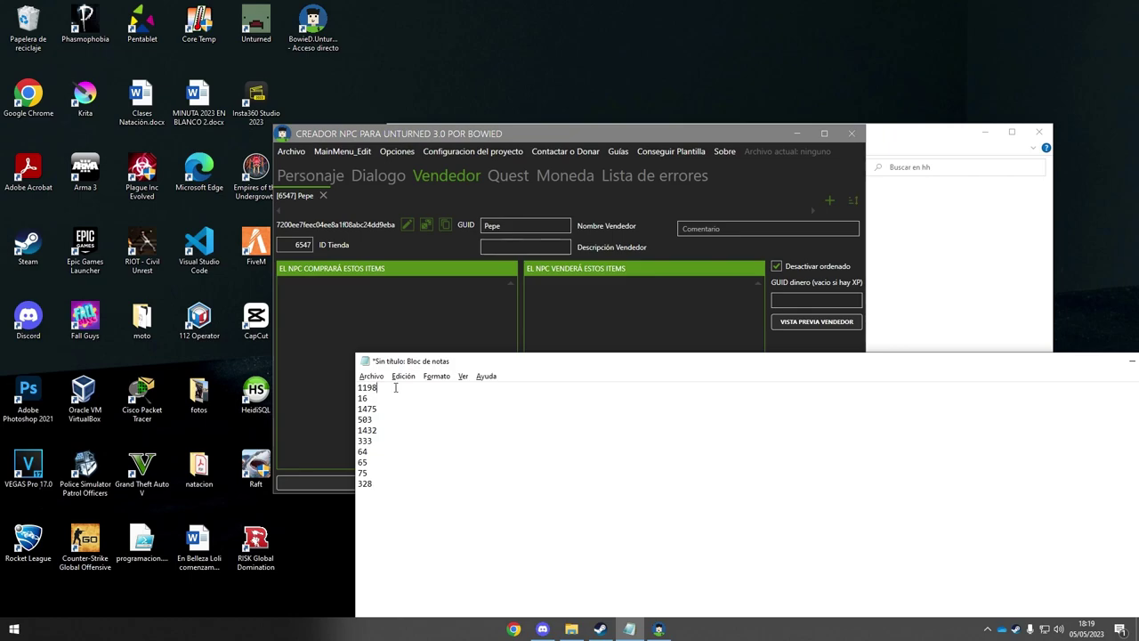
left_click(498, 334)
Add an item with ID 1198 and cost 50 to the vendor, set as sold by the NPC.
left_click(592, 483)
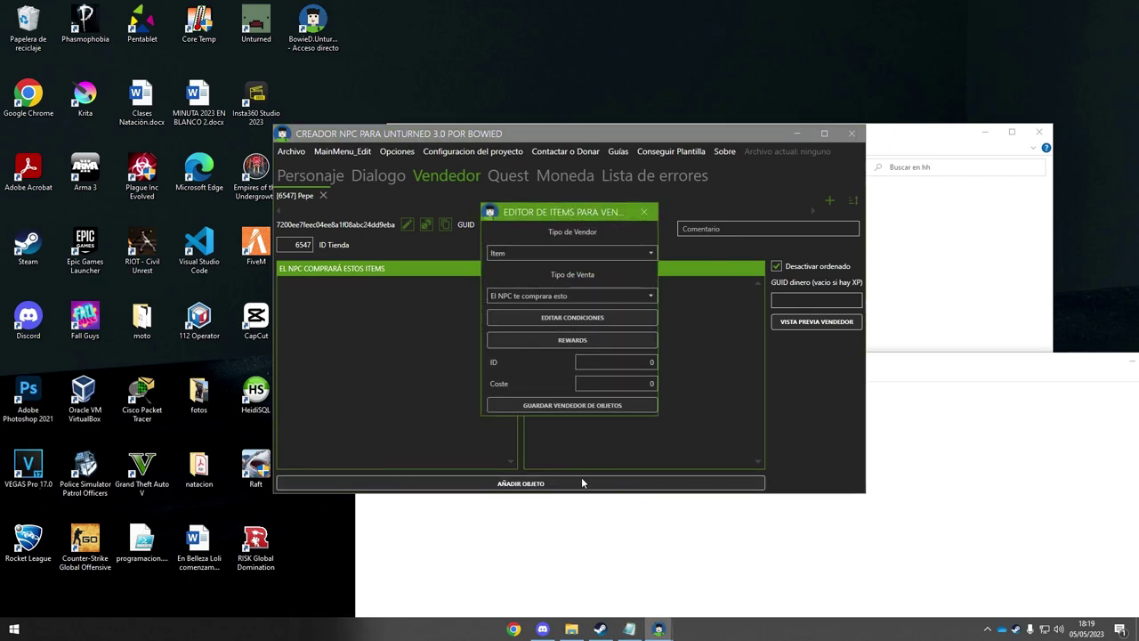
left_click(612, 361)
type("1198")
left_click(623, 383)
type("50")
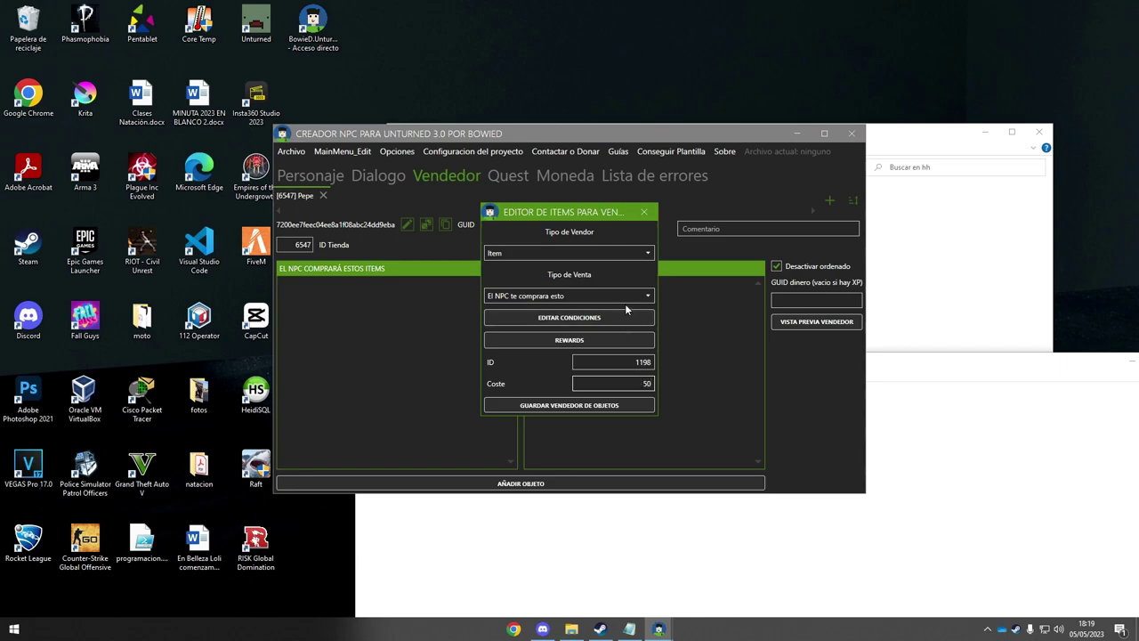
left_click(568, 294)
left_click(565, 324)
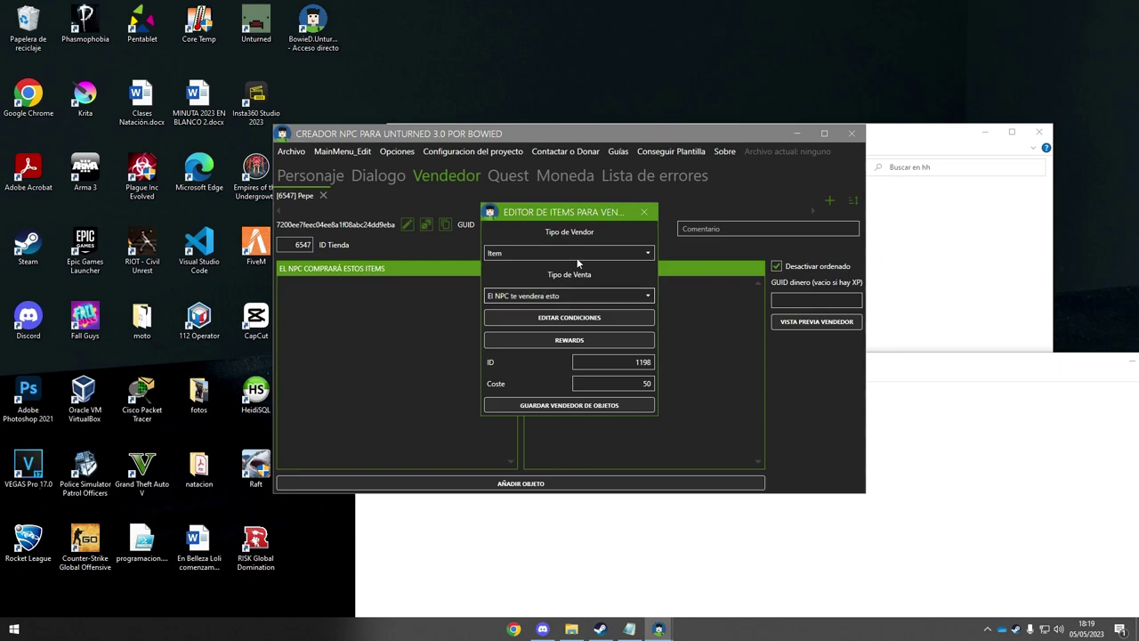
left_click(573, 405)
Examine the language option in the application's settings and return to the vendor.
left_click(397, 151)
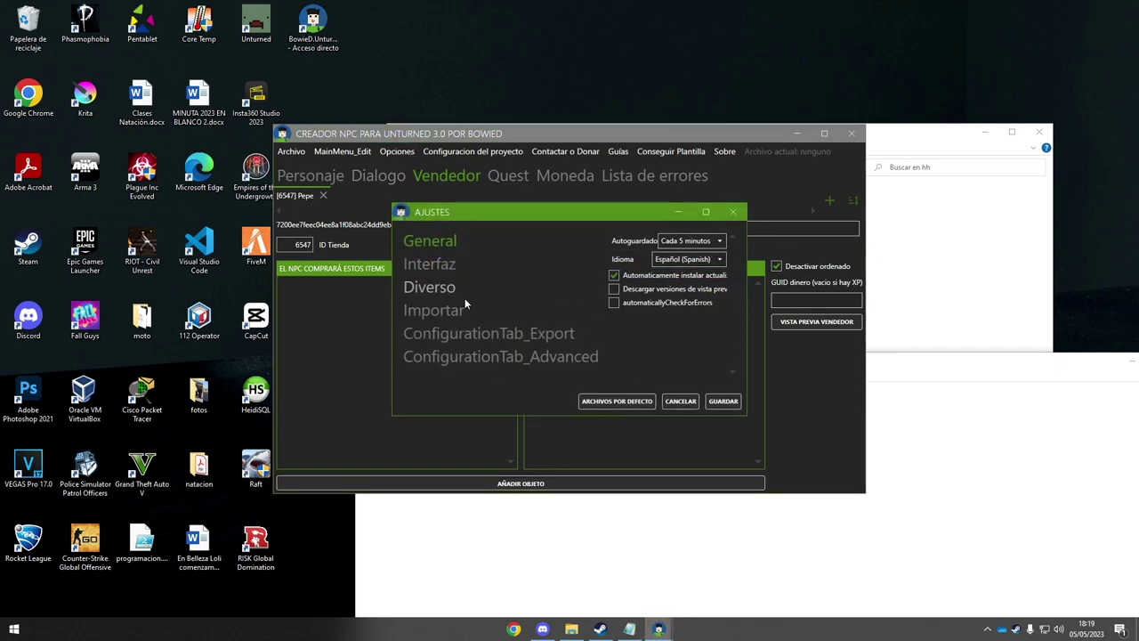
left_click(708, 260)
left_click(696, 304)
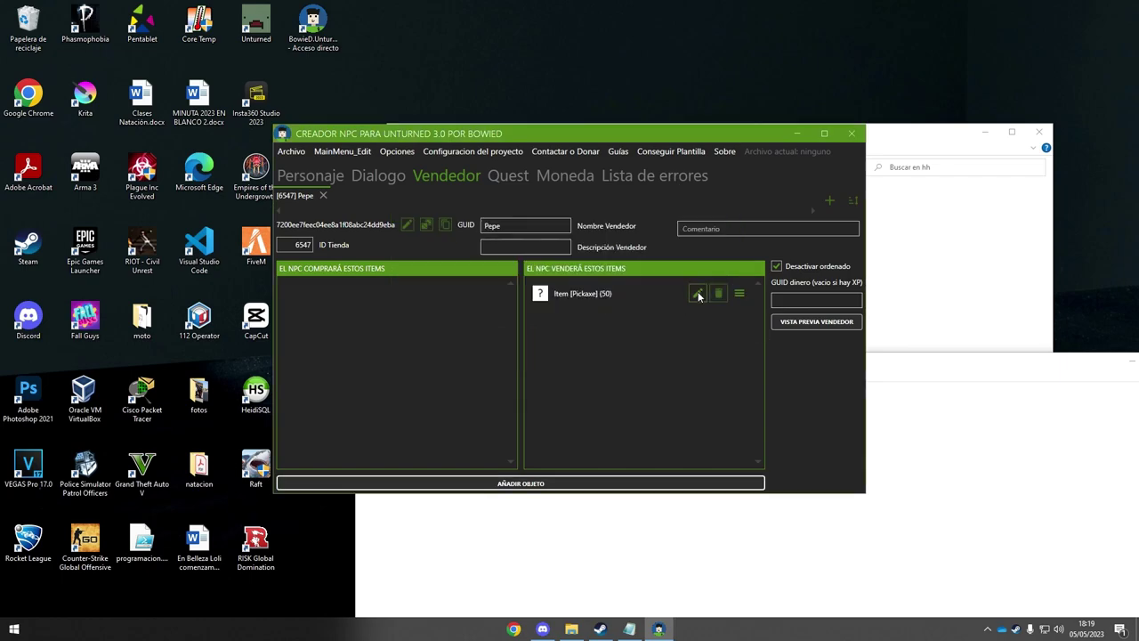
Reopen the pickaxe item in the vendor's item editor and check its cost and the available vendor types.
left_click(699, 295)
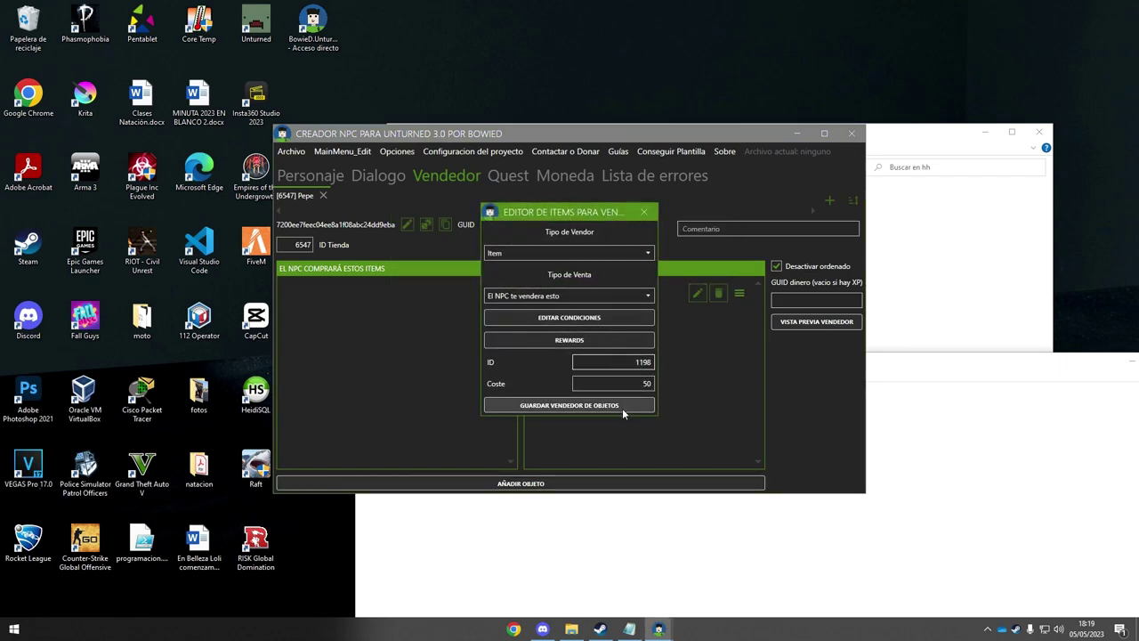
double_click(638, 383)
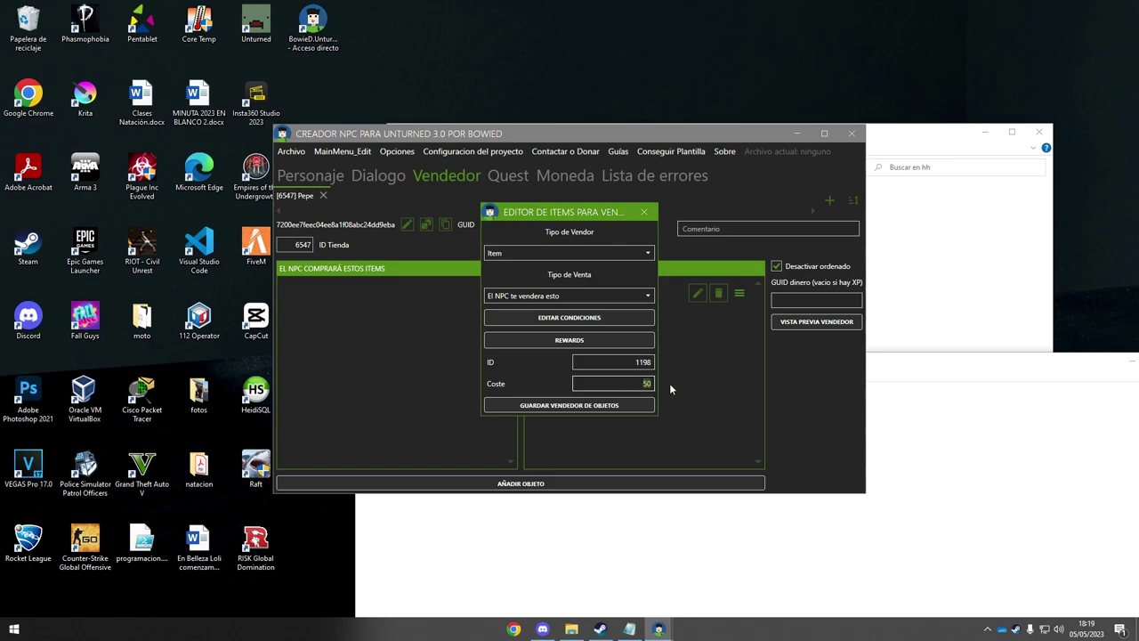
left_click(627, 253)
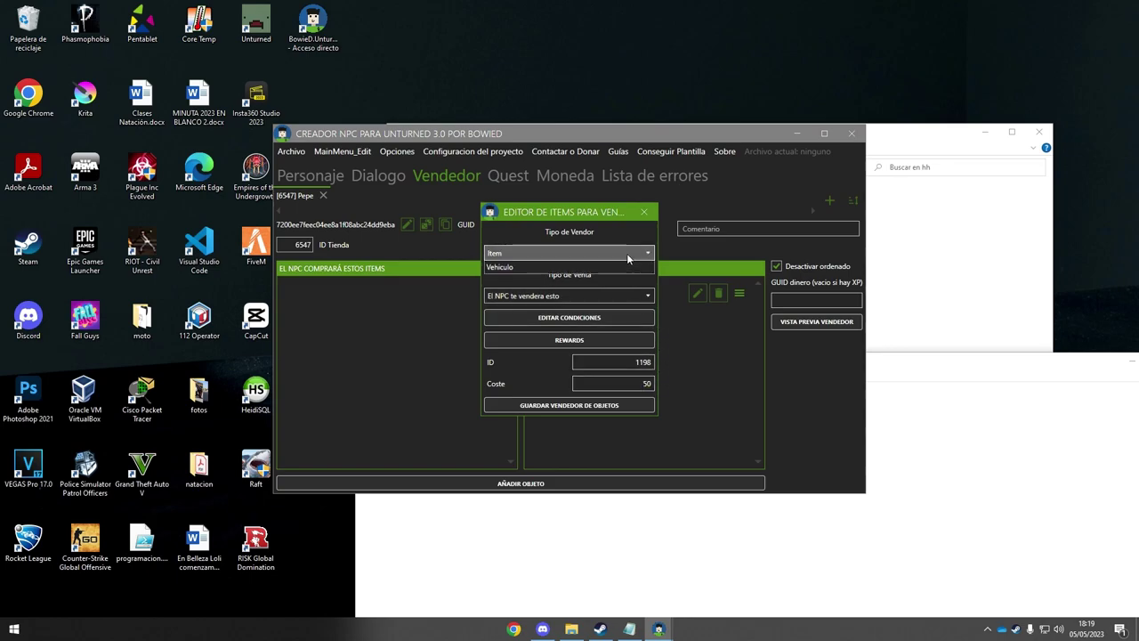
left_click(628, 249)
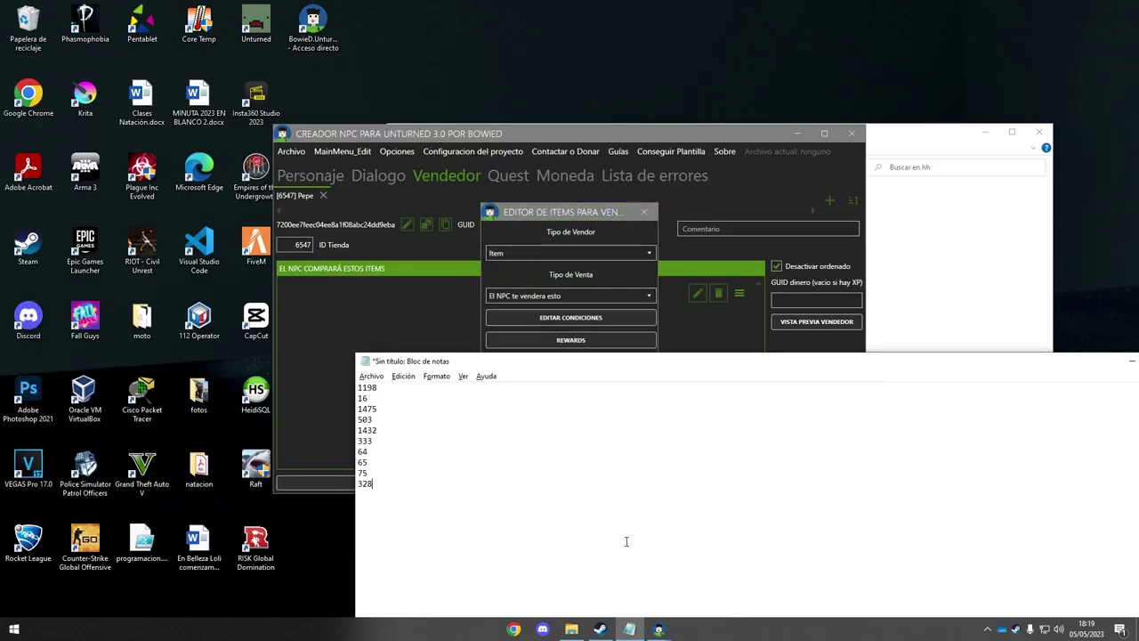
Add an item with ID 503 and cost 777 to the vendor, set as sold by the NPC.
left_click(561, 308)
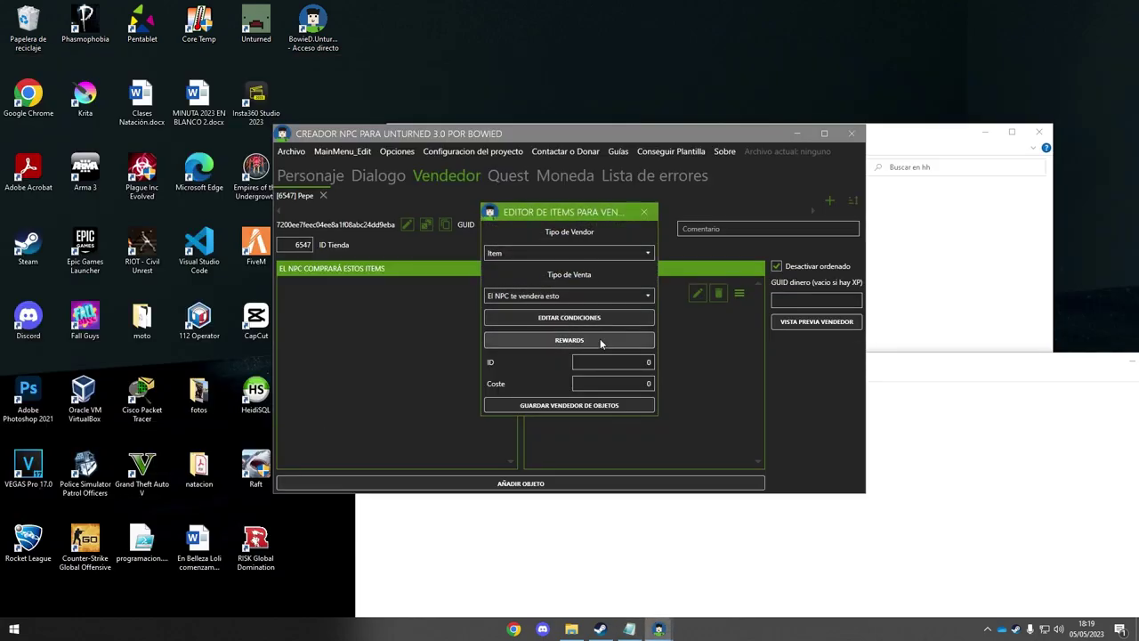
left_click(652, 363)
type("503")
key("Tab")
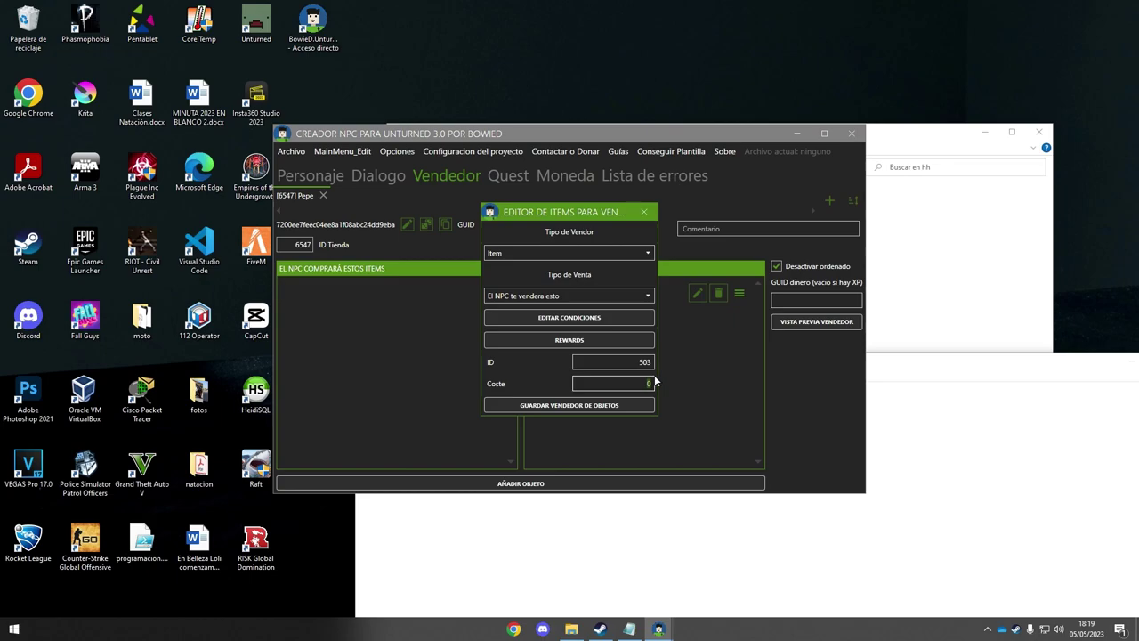
left_click(645, 405)
Add an item with ID 16 and cost 5 to the vendor, set as bought by the NPC.
left_click(633, 481)
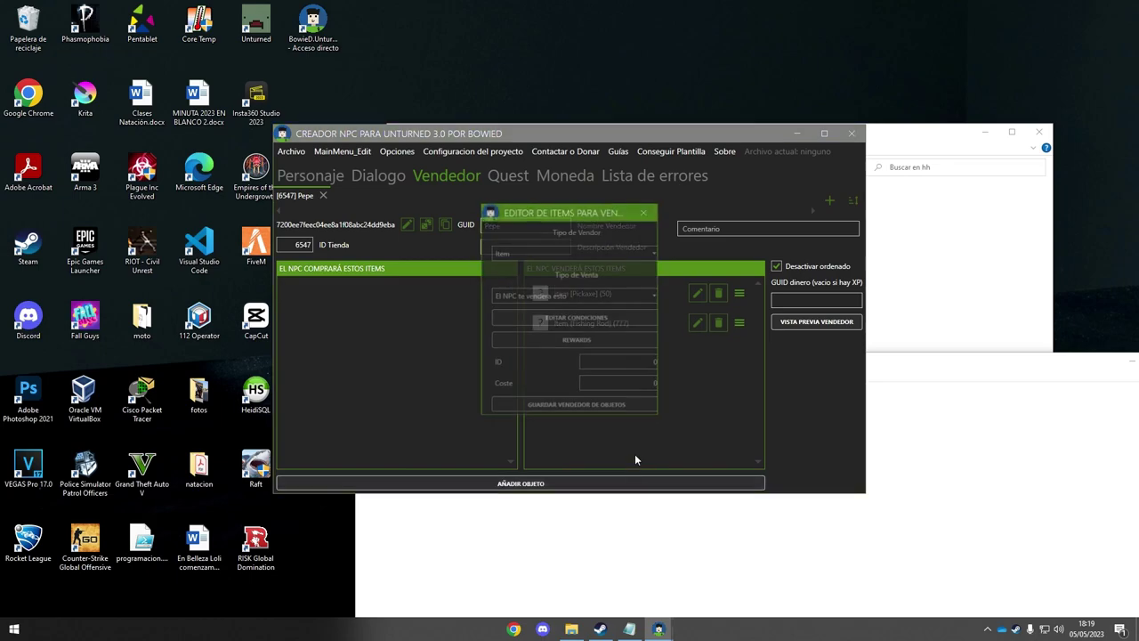
left_click(622, 298)
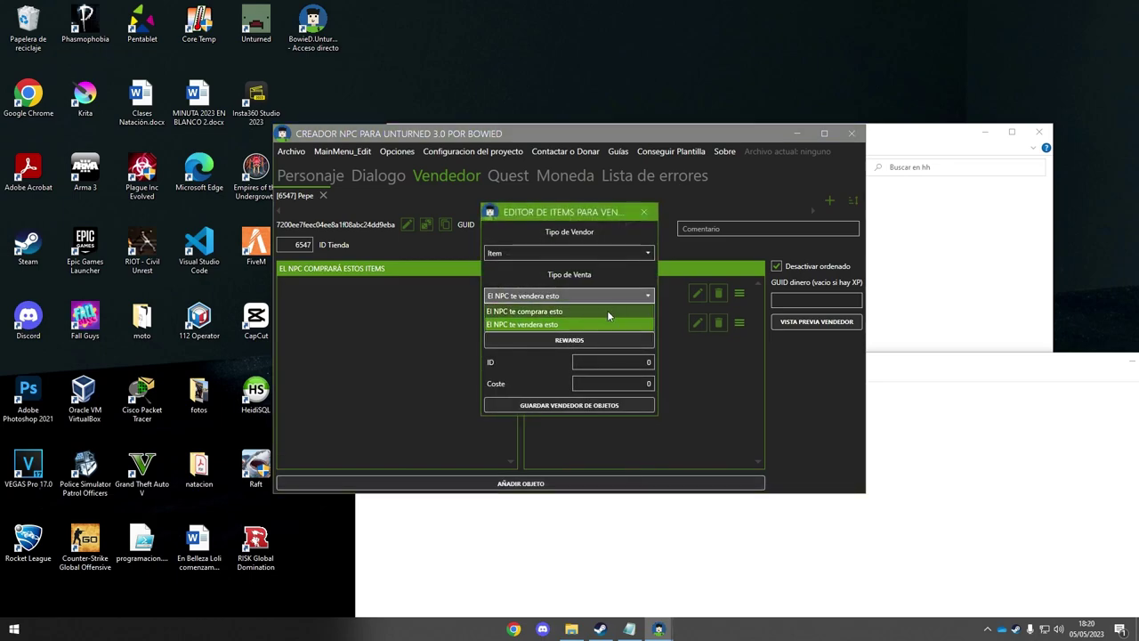
left_click(608, 309)
left_click(648, 363)
type("16")
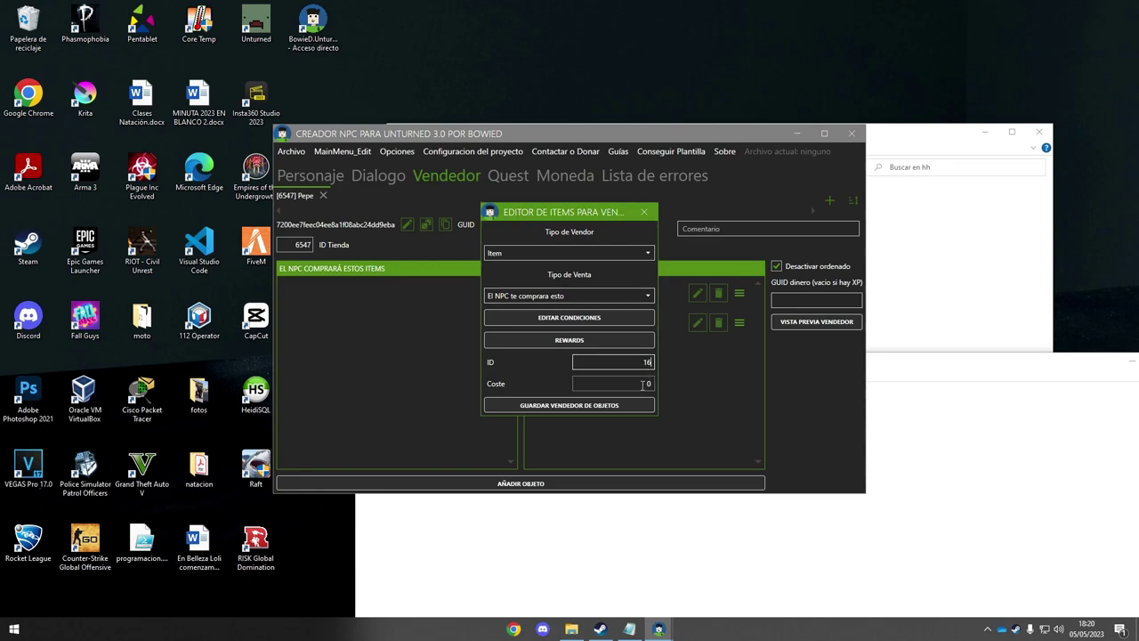
key("Tab")
type("5")
left_click(645, 405)
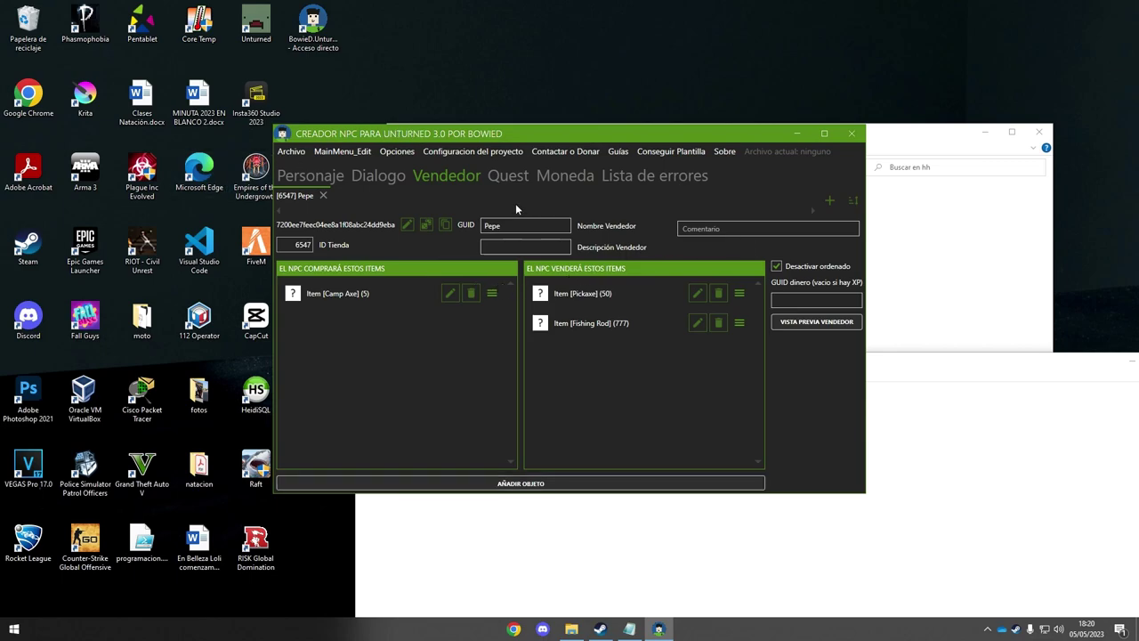
Save the project as pepe in the hh folder under NPCs and export the NPC to Unturned.
left_click(291, 151)
left_click(339, 224)
left_click(460, 154)
double_click(445, 212)
double_click(383, 389)
type("pepe")
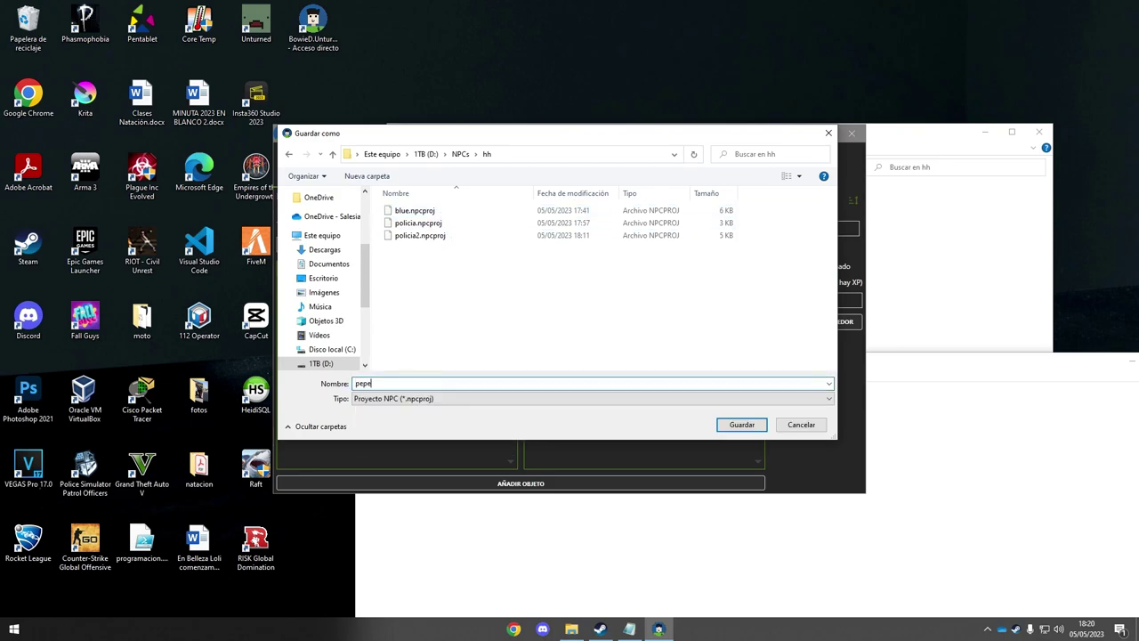
left_click(741, 427)
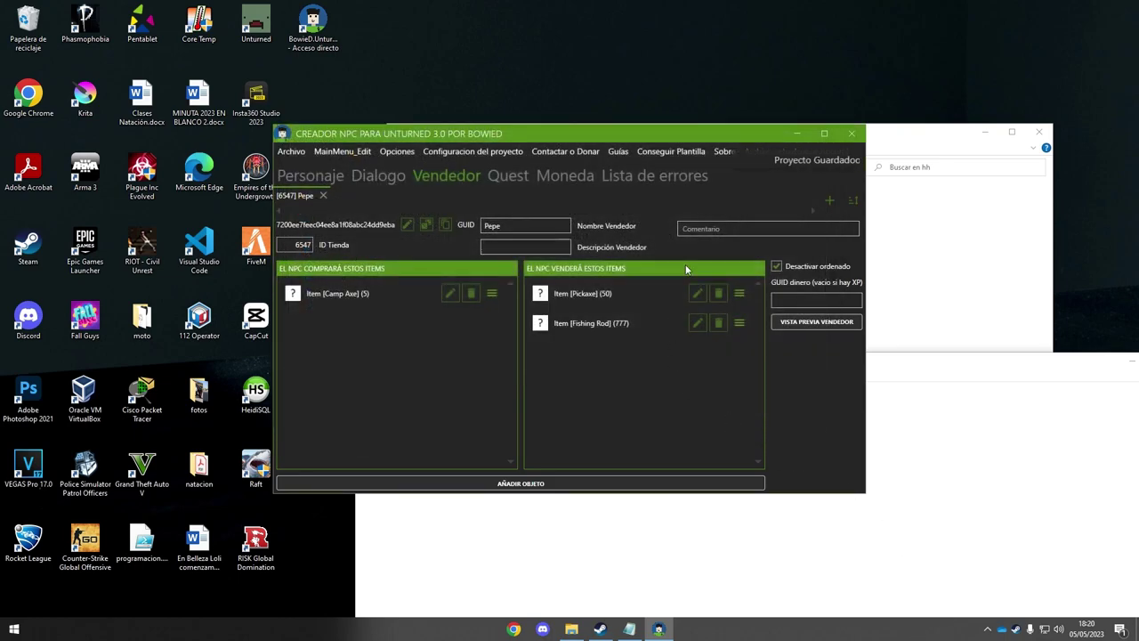
left_click(306, 154)
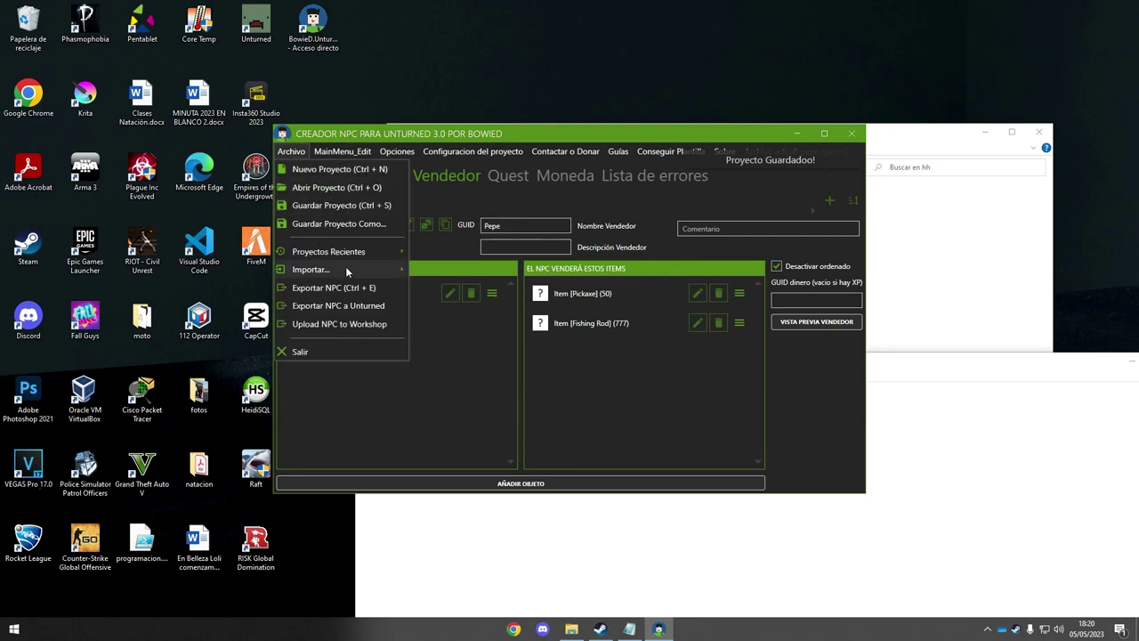
left_click(356, 305)
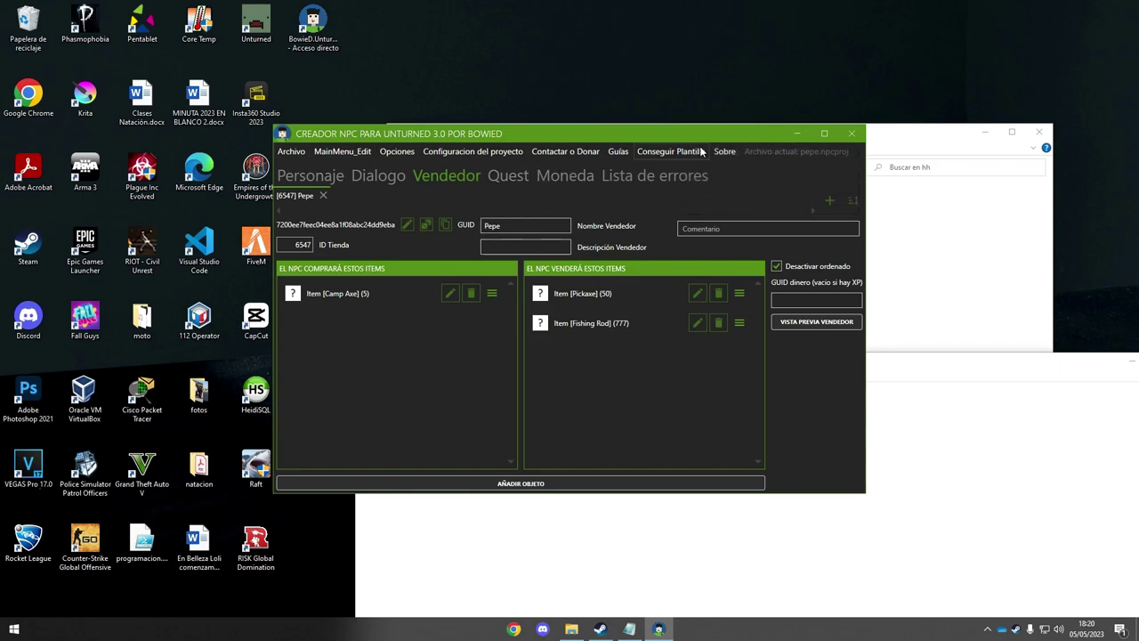
Close the vendor, dialogue and character entries of the project.
left_click(324, 196)
left_click(337, 196)
left_click(362, 196)
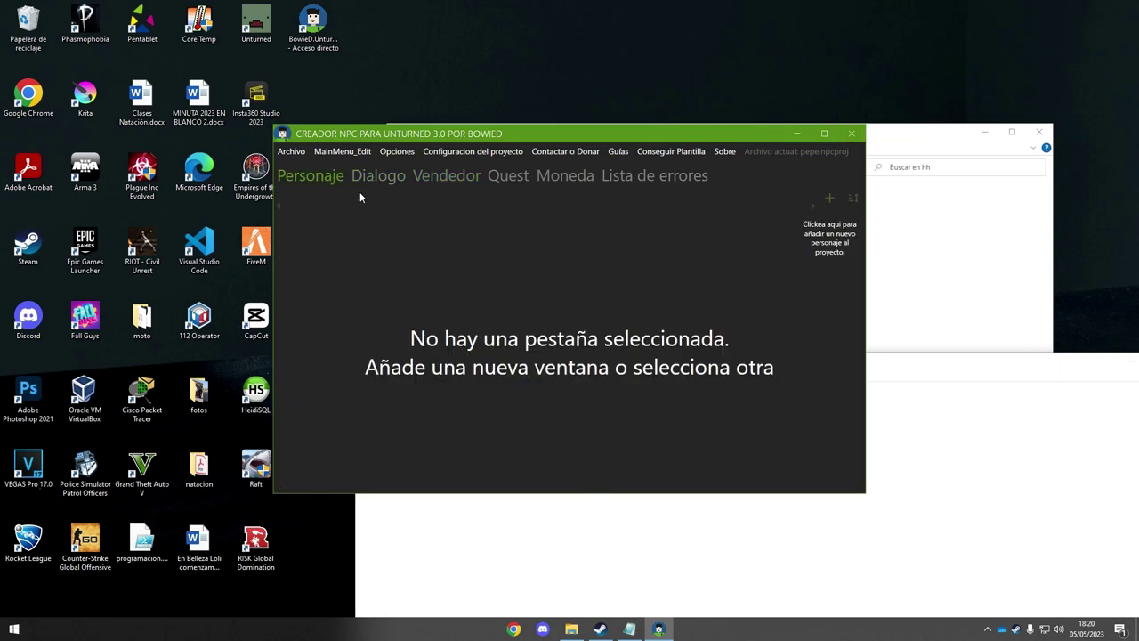
Open the saved project pepe.npcproj and check its vendor's item lists.
left_click(291, 152)
left_click(320, 186)
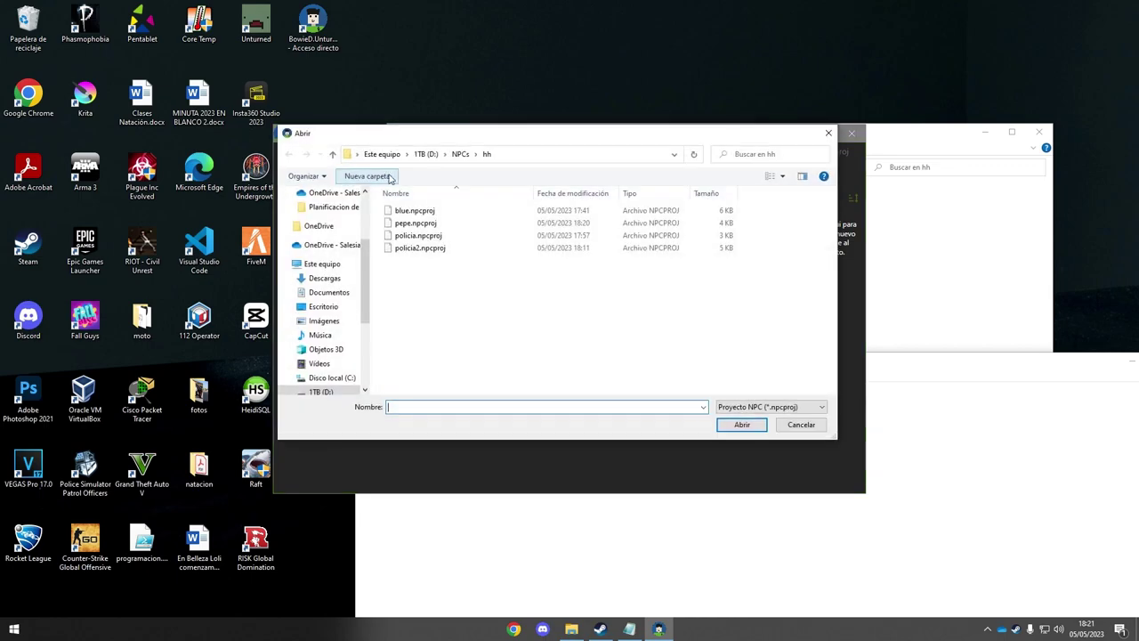
double_click(425, 223)
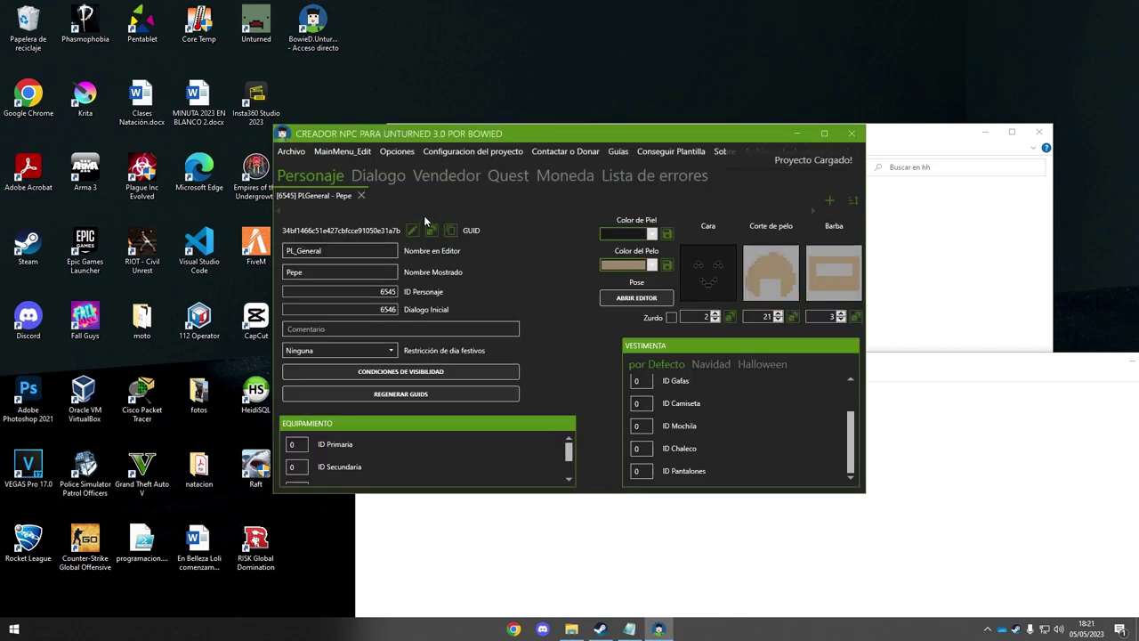
left_click(461, 182)
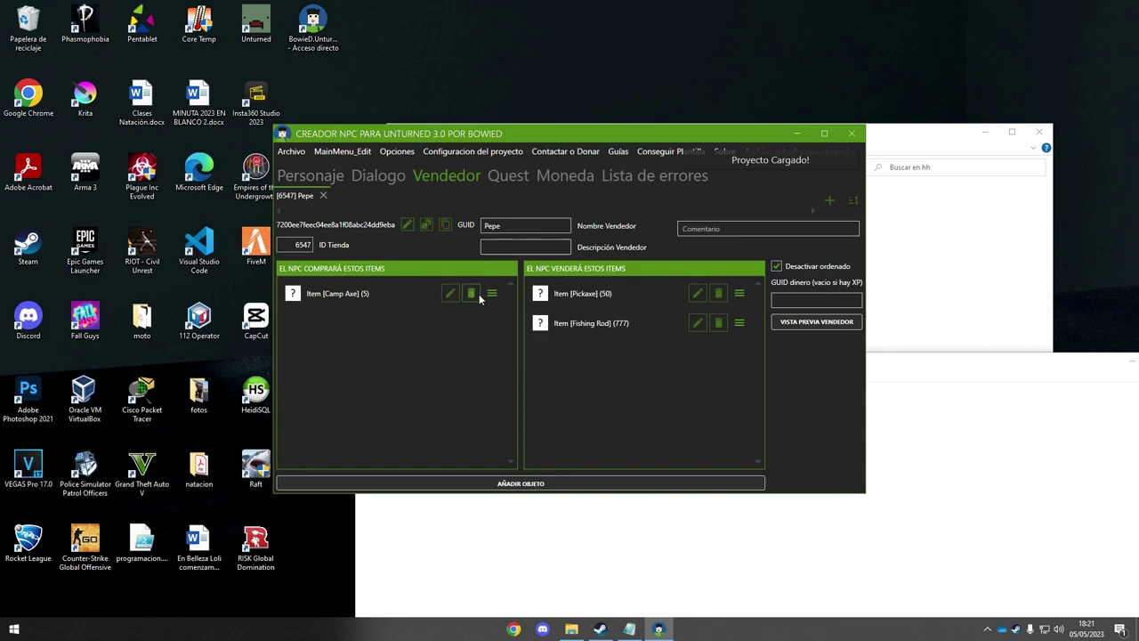
left_click(292, 153)
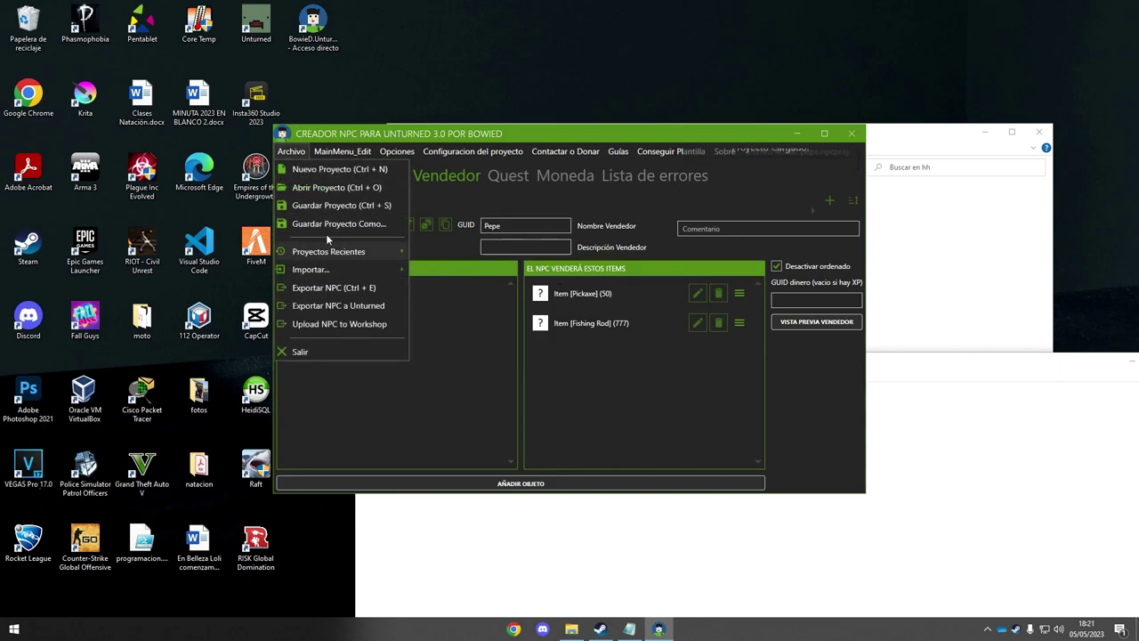
left_click(519, 347)
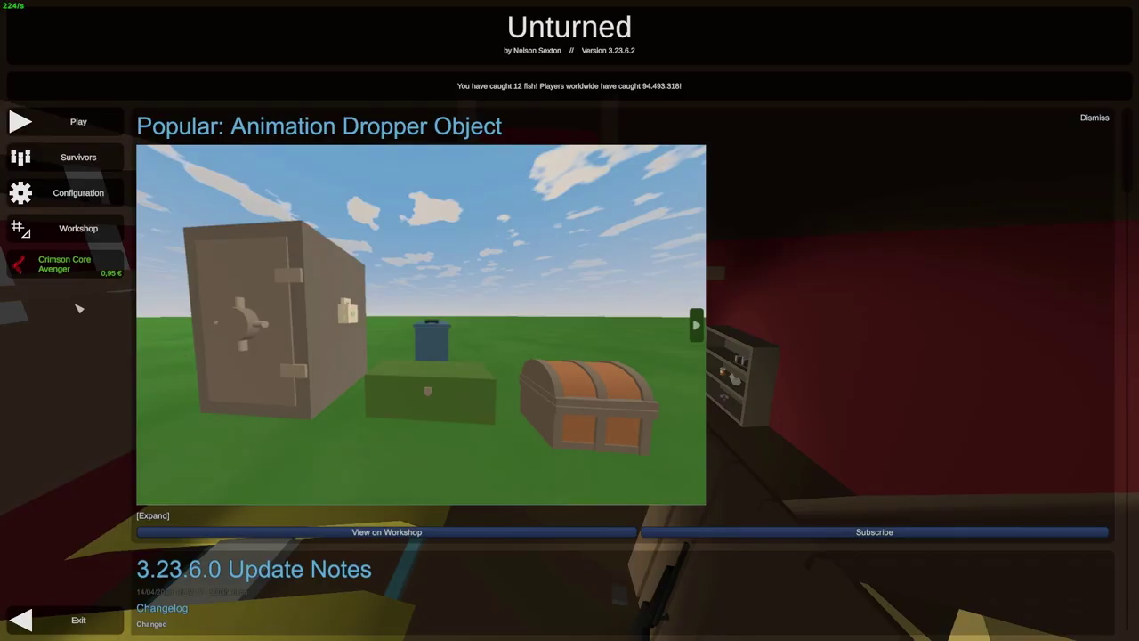
Switch to Unturned and open the PlayLife LITE map in the map editor.
left_click(79, 228)
left_click(623, 292)
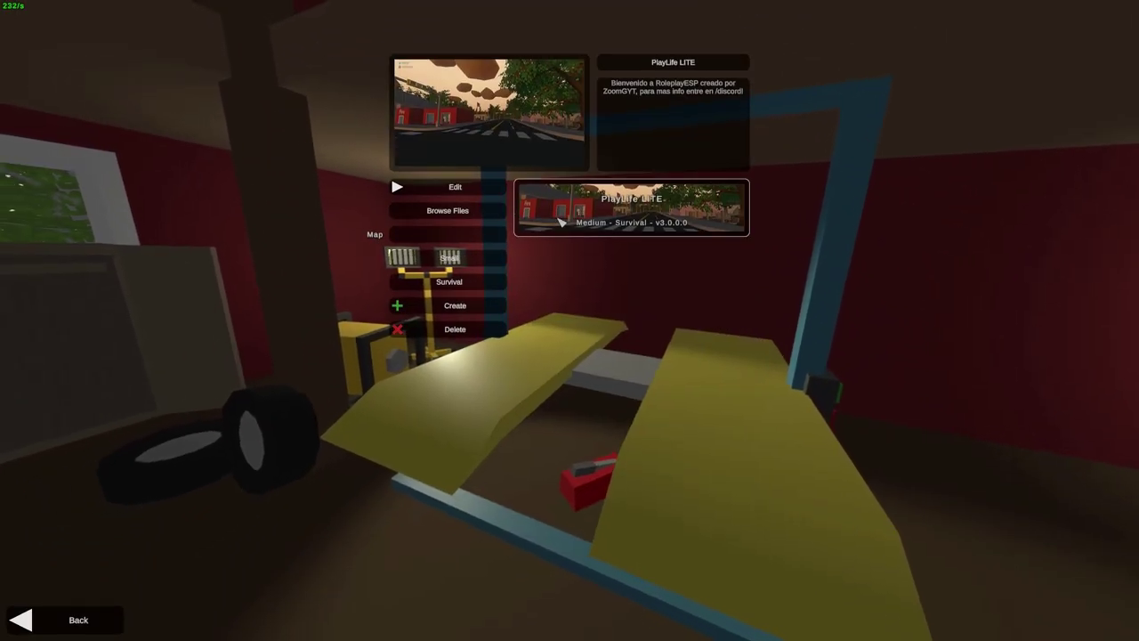
left_click(473, 191)
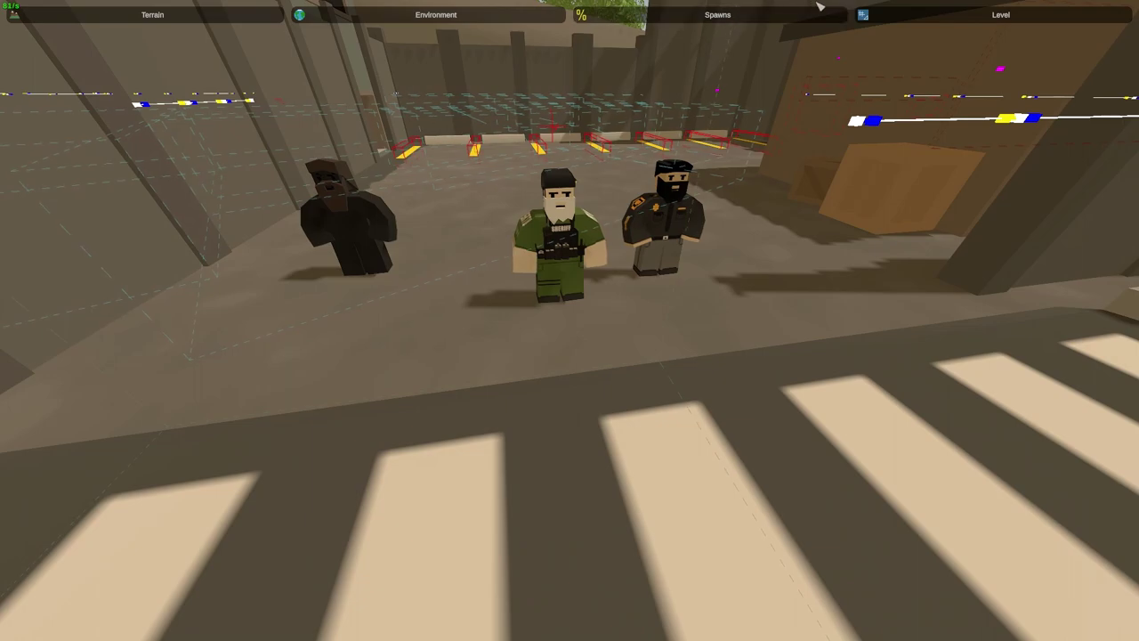
Include NPCs in the level object list, filter it by pl_, and place PL_General in front of the existing black-clothed NPC.
left_click(899, 12)
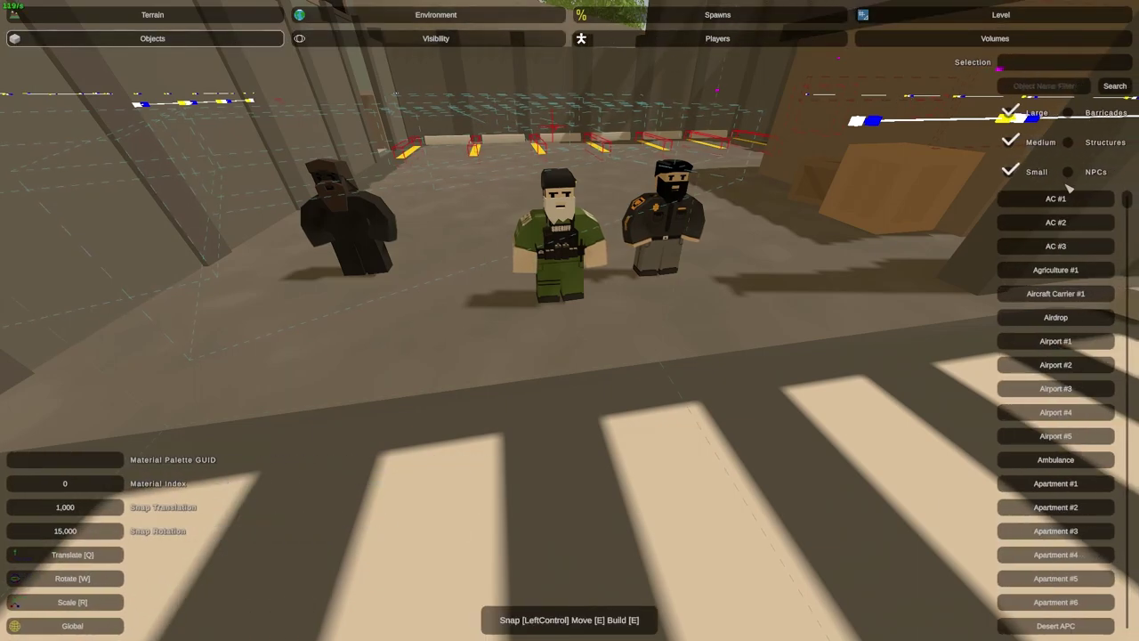
left_click(1062, 85)
type("pl")
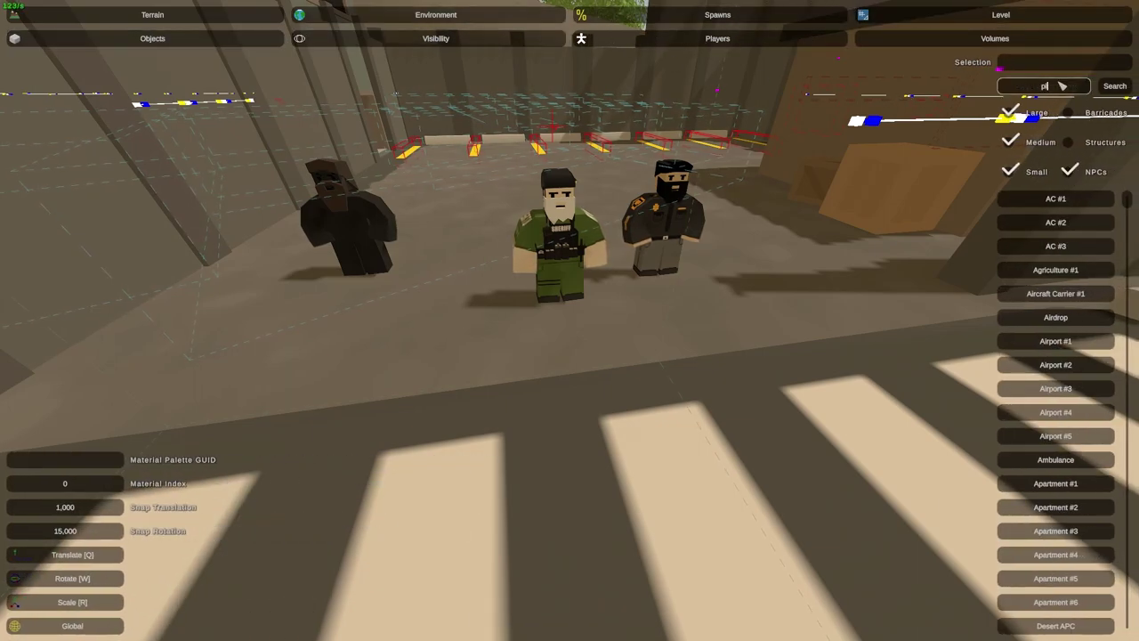
type("_")
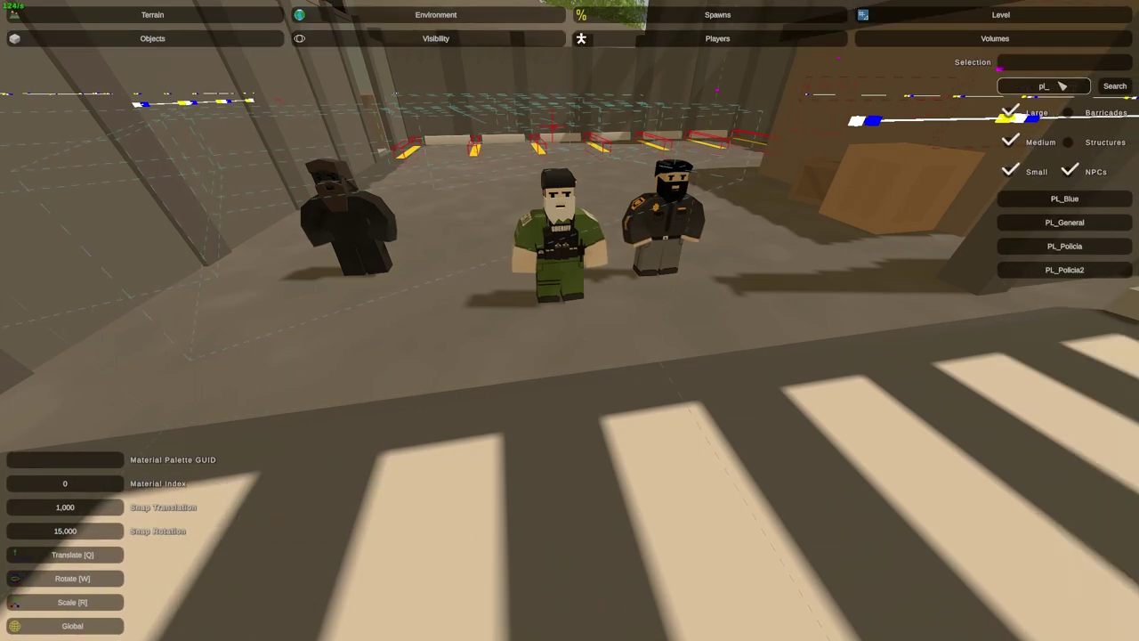
left_click(1091, 222)
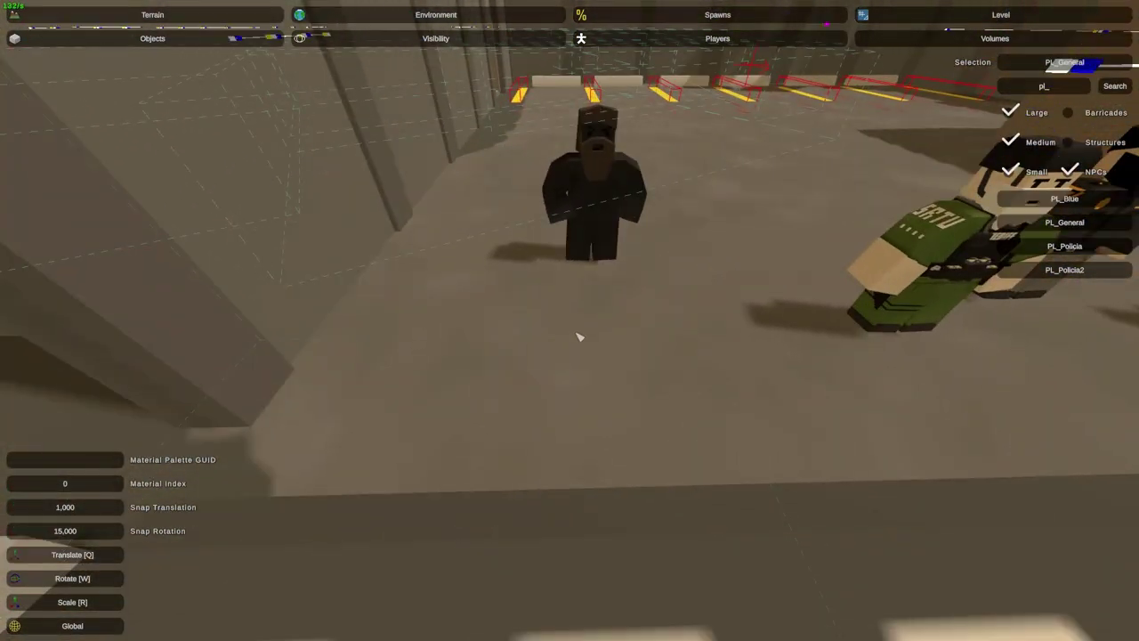
left_click(581, 360)
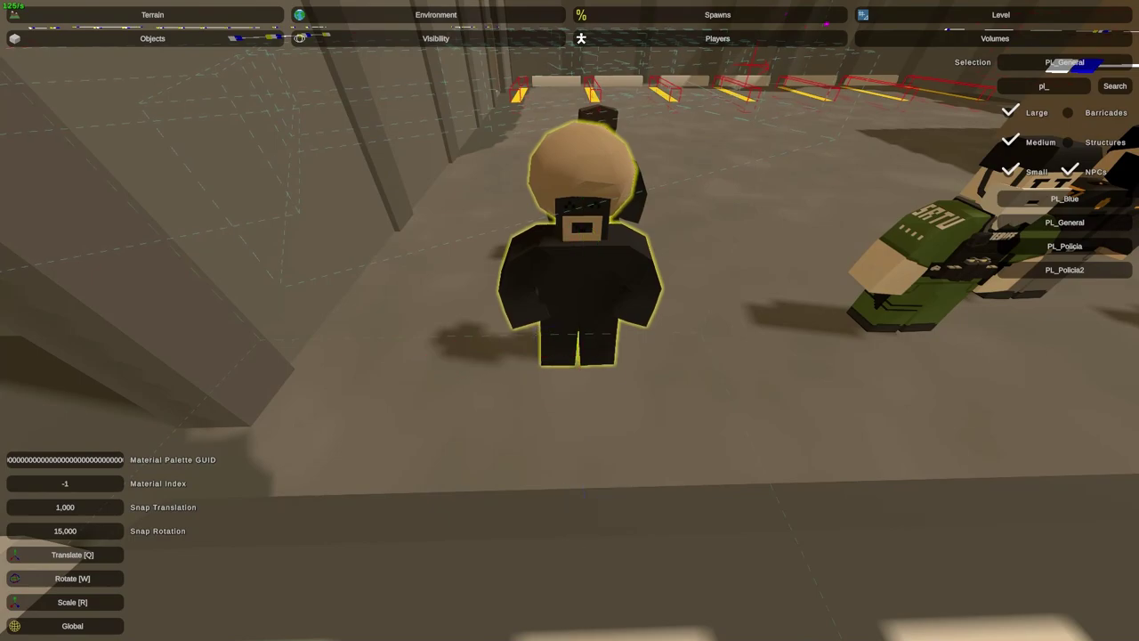
Save the map and exit the editor to the main menu.
key("Escape")
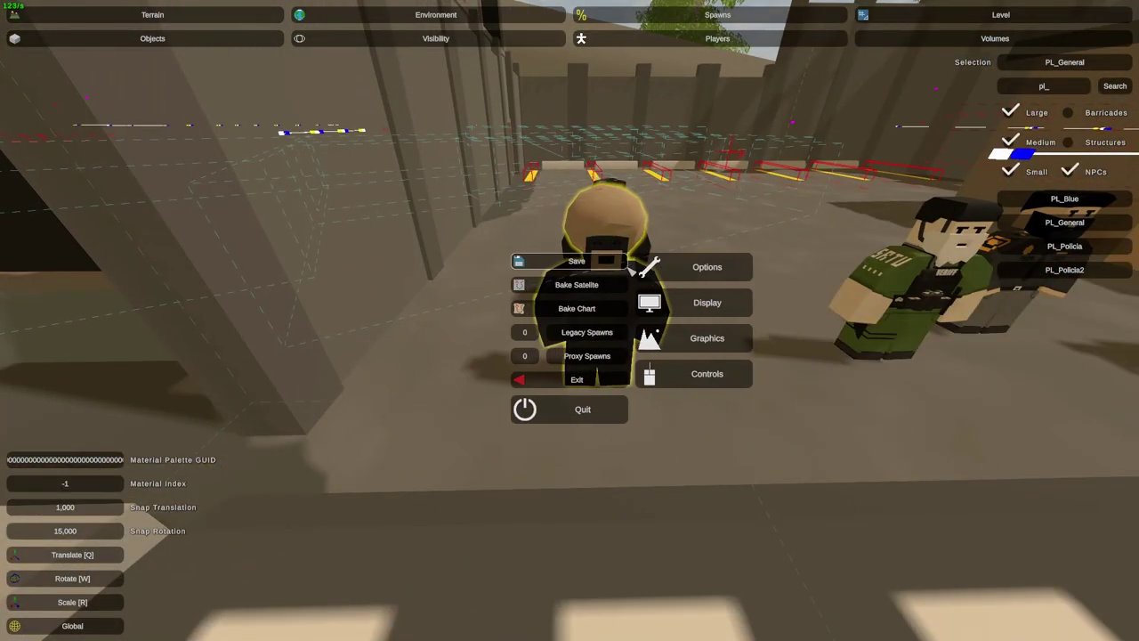
left_click(566, 381)
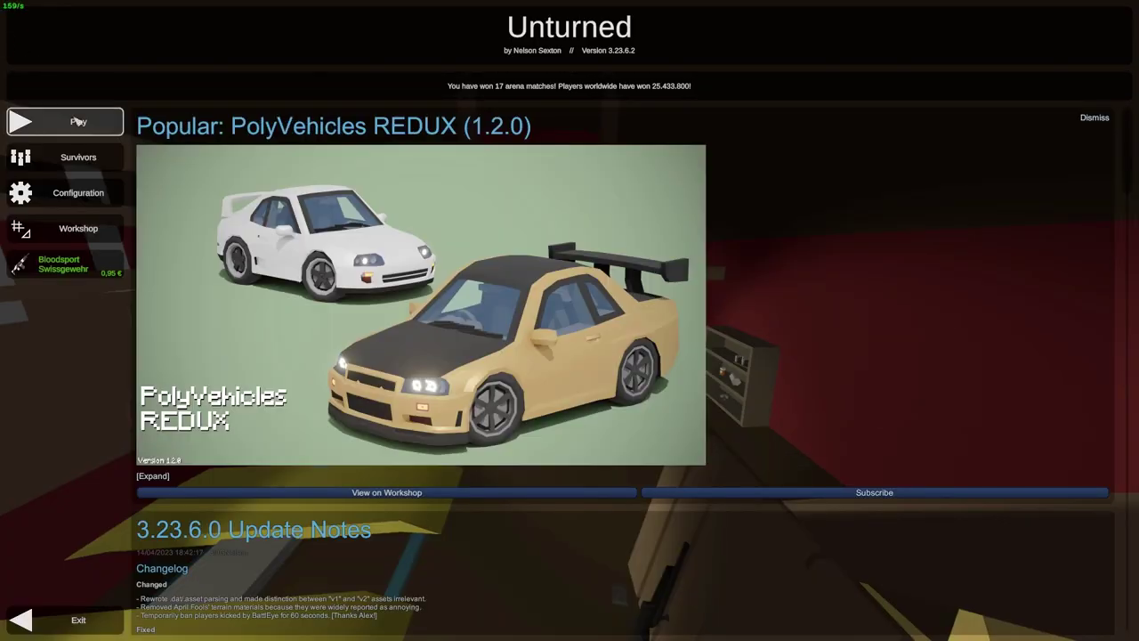
Start an offline singleplayer game on the PlayLife LITE map.
left_click(35, 121)
left_click(569, 246)
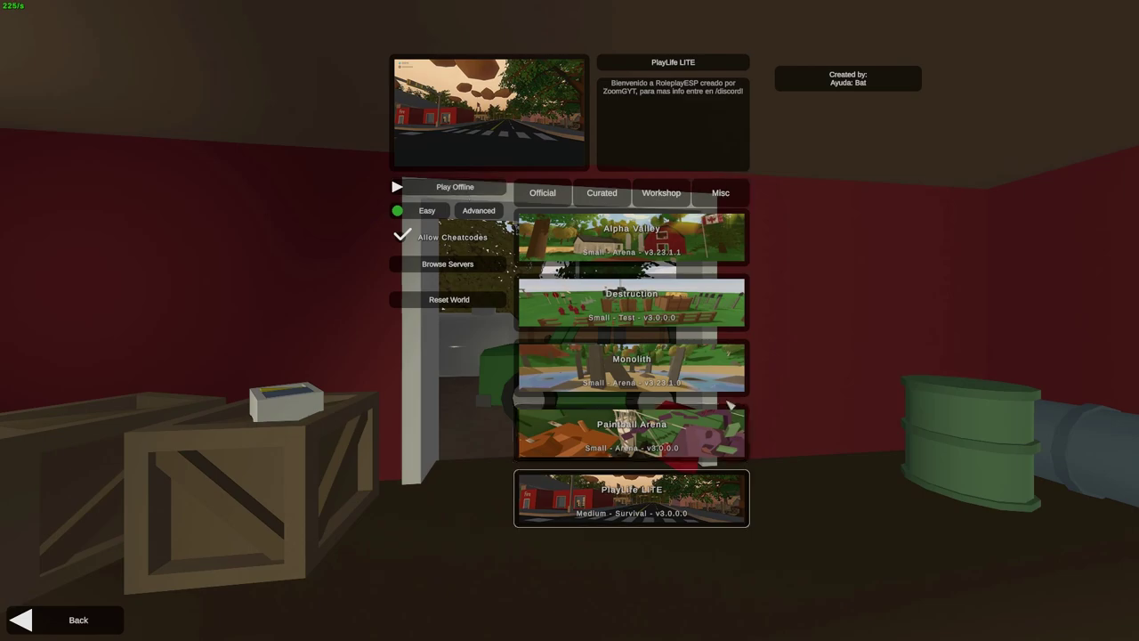
left_click(463, 188)
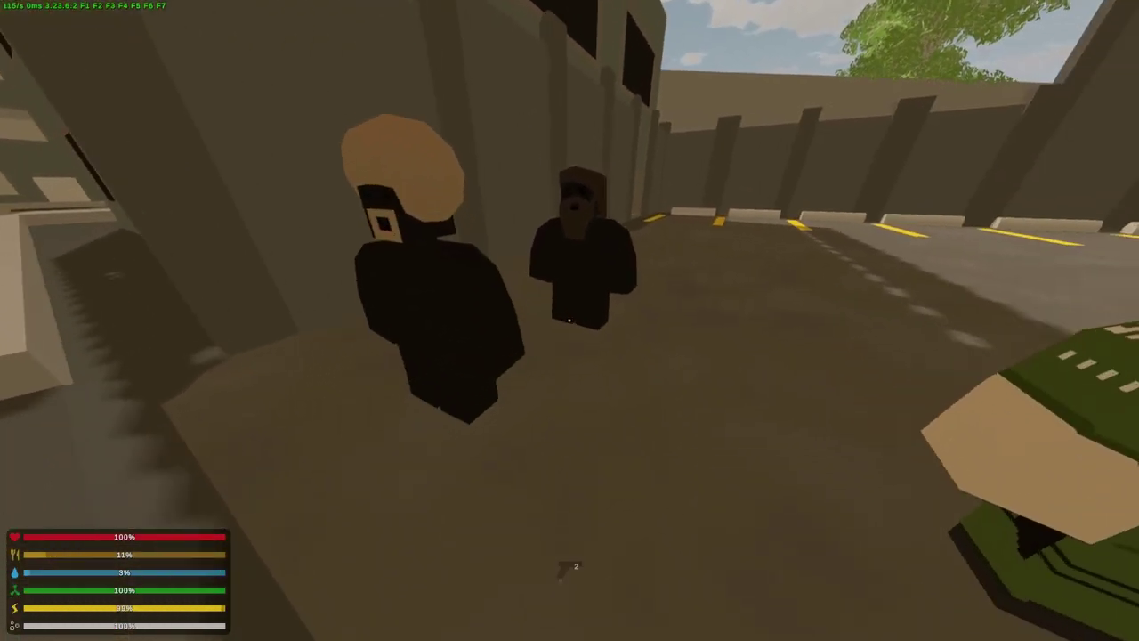
Talk to the placed NPC Pepe, try the Acceder and Salir replies, and inspect his store's buying and selling lists.
key("f")
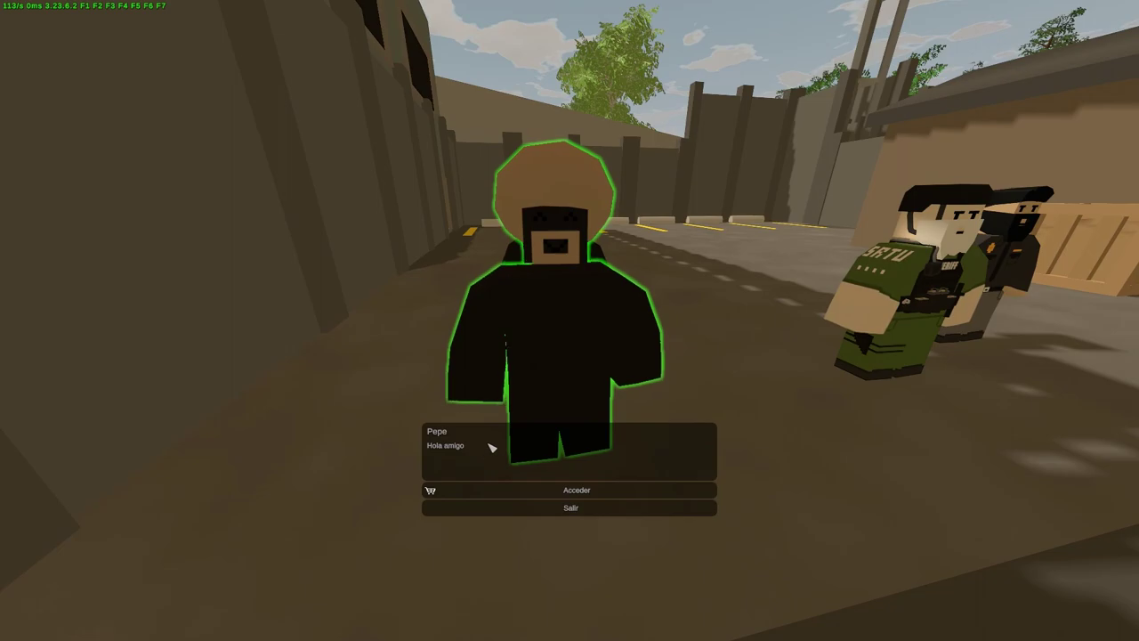
left_click(575, 488)
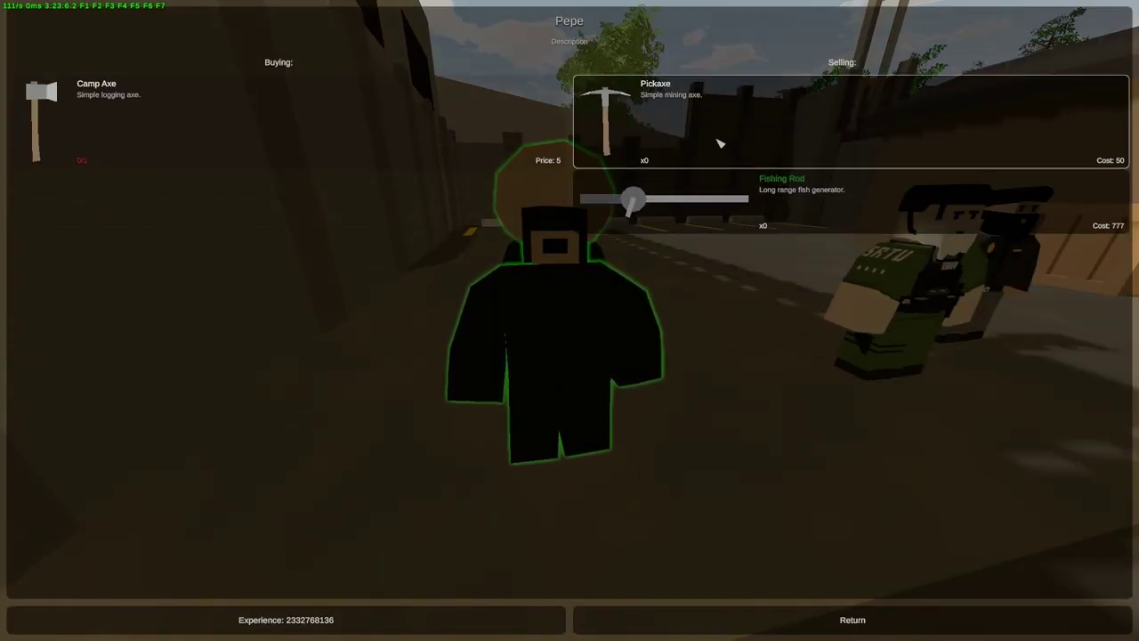
key("Escape")
key("f")
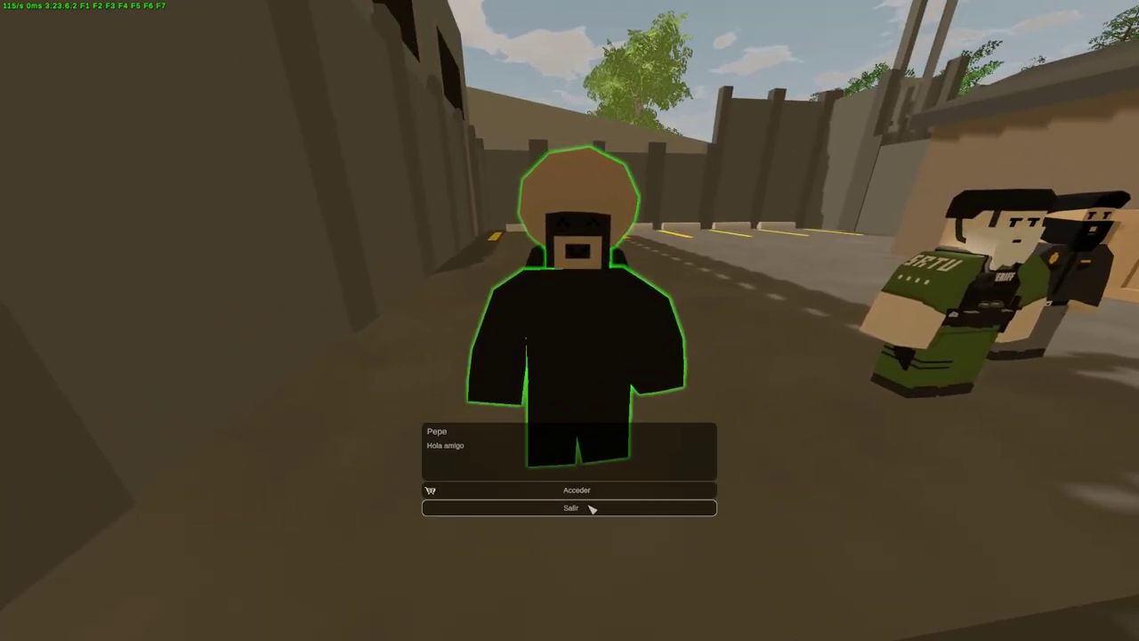
left_click(590, 507)
key("f")
left_click(650, 489)
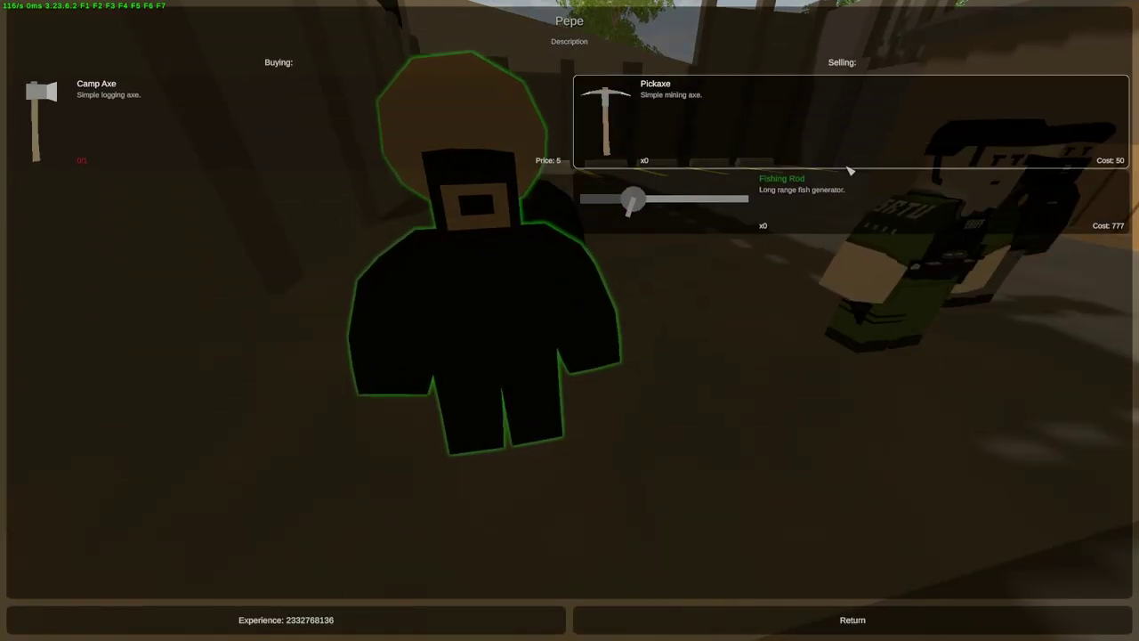
Check the pickaxes and fishing rods bought from Pepe in the inventory and return to his store.
key("Escape")
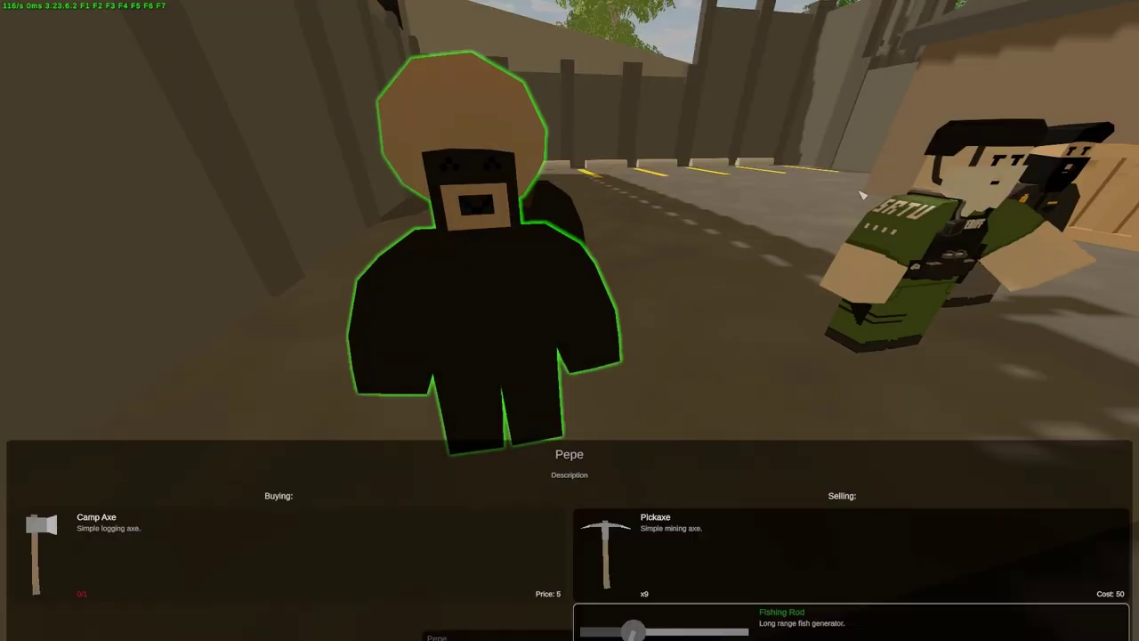
key("g")
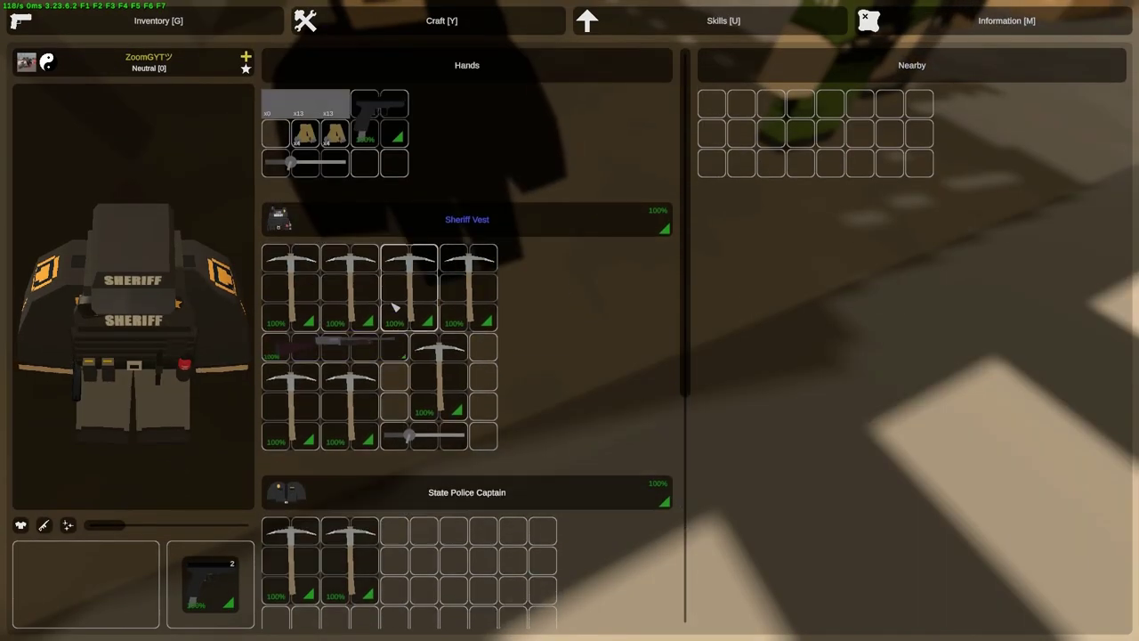
key("g")
key("f")
left_click(564, 490)
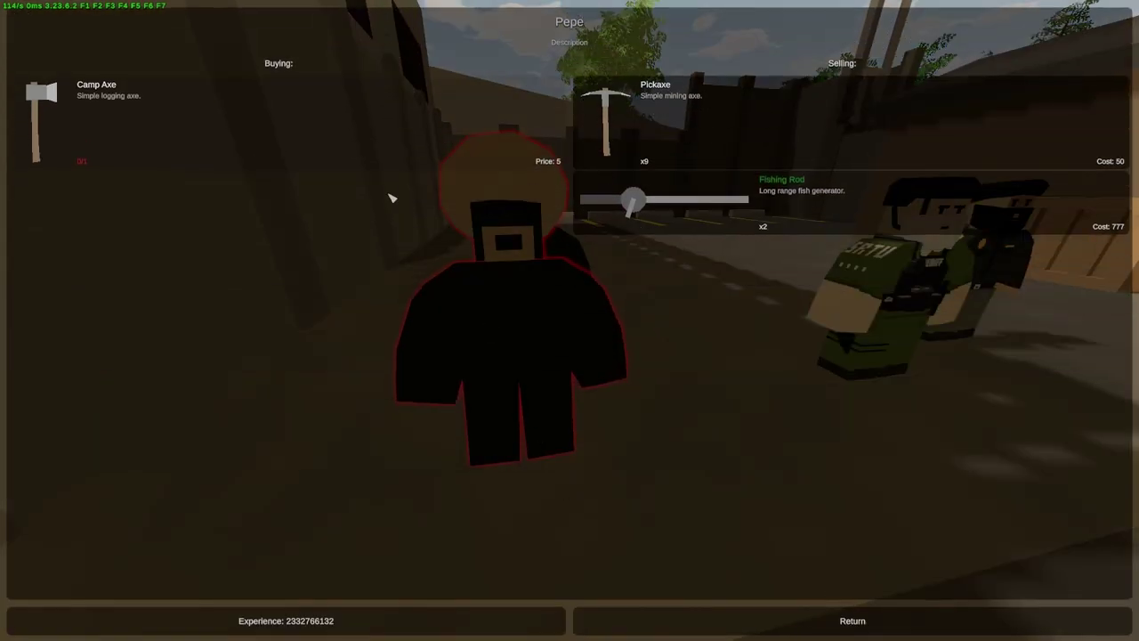
Get a Camp Axe with the chat command /Give 44 and check its buying offer in Pepe's store.
key("Escape")
type("j/Give 44")
key("Return")
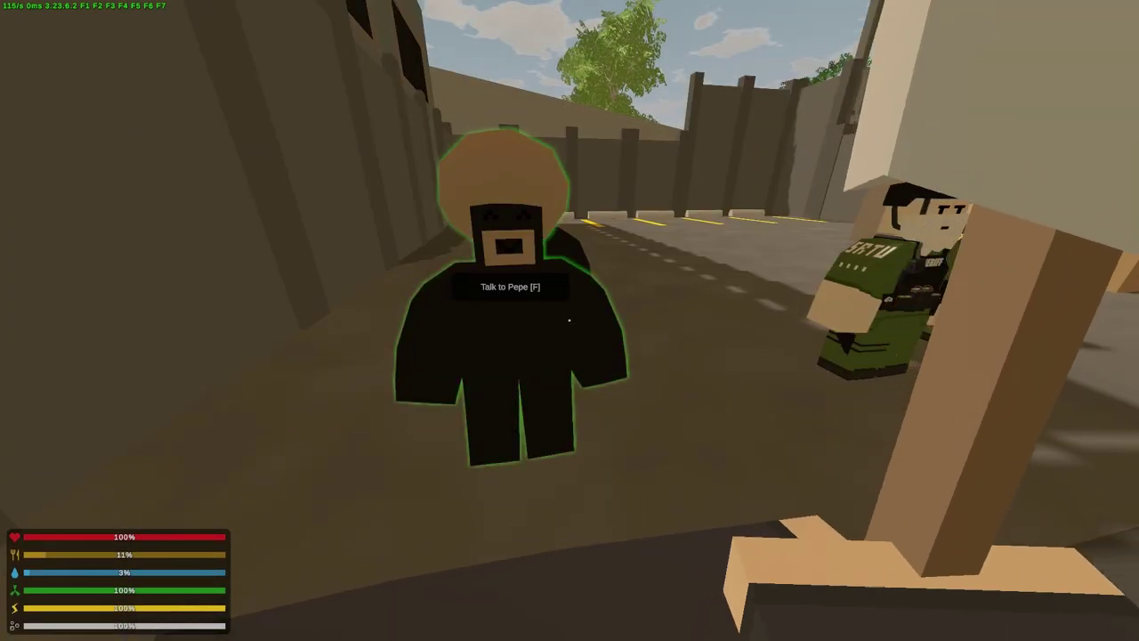
key("g")
key("g")
key("f")
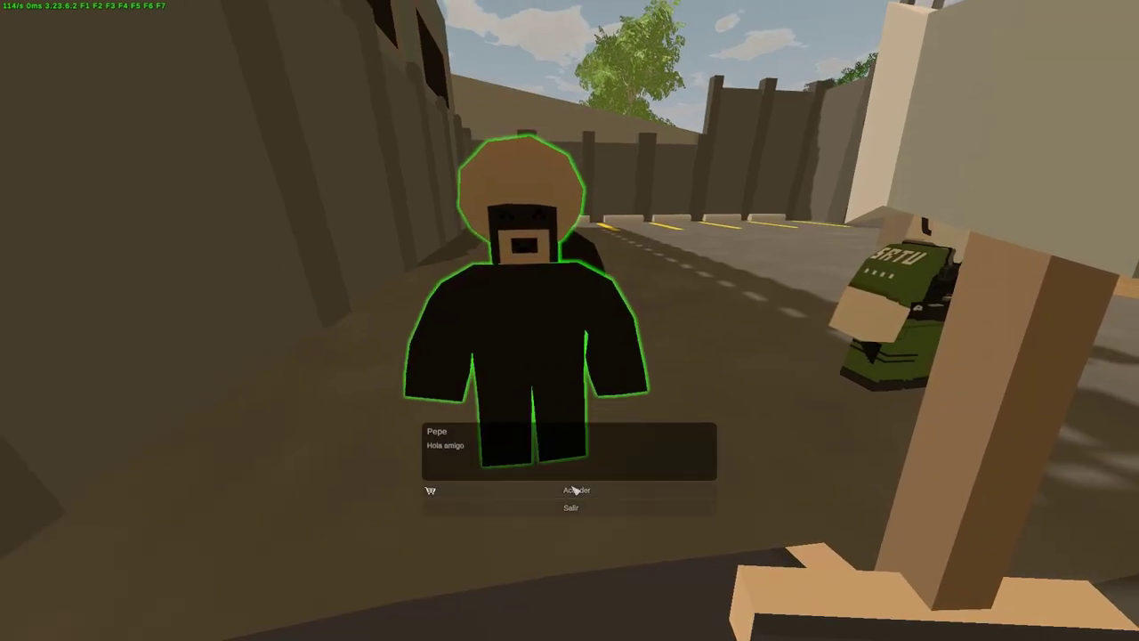
left_click(564, 485)
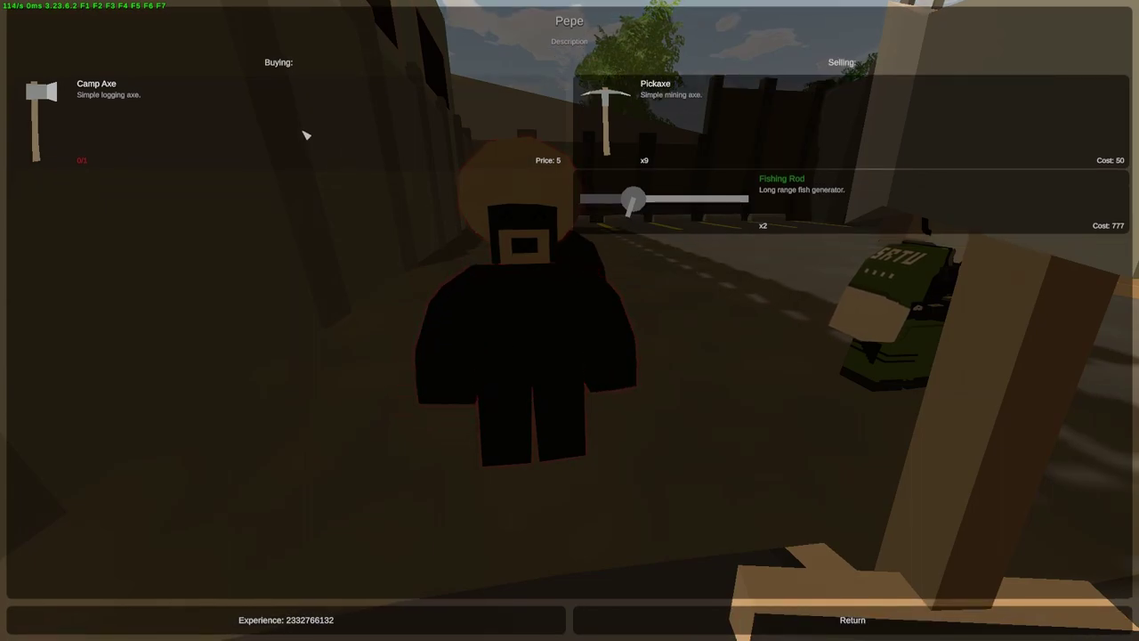
key("Escape")
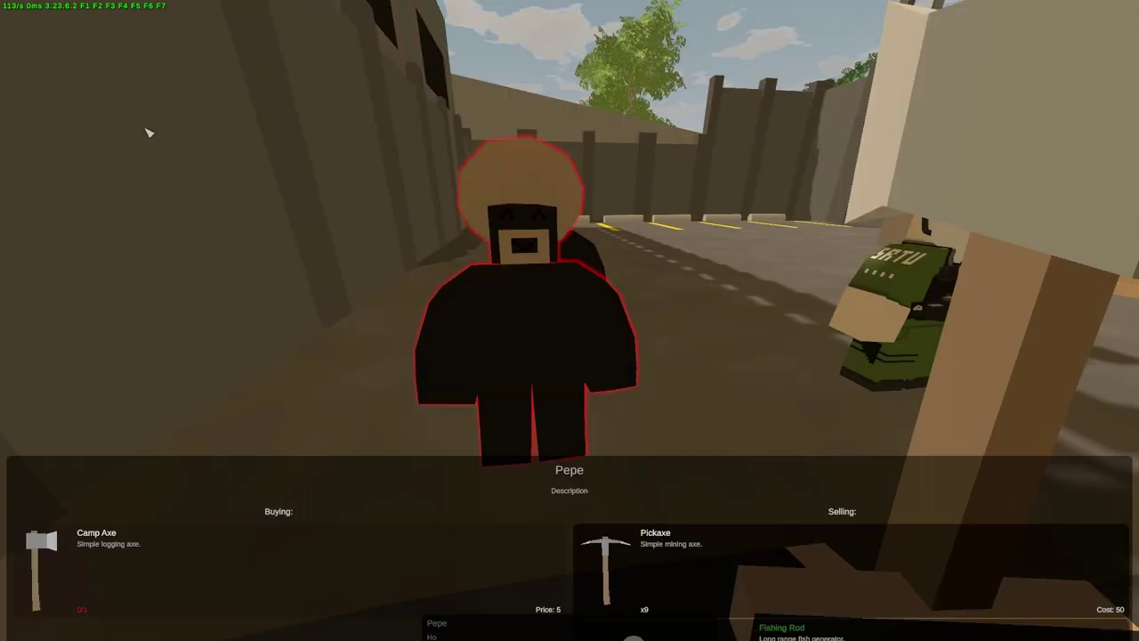
Move the equipped Camp Axe into the State Police Captain storage and sell it to Pepe through the Acceder reply.
key("g")
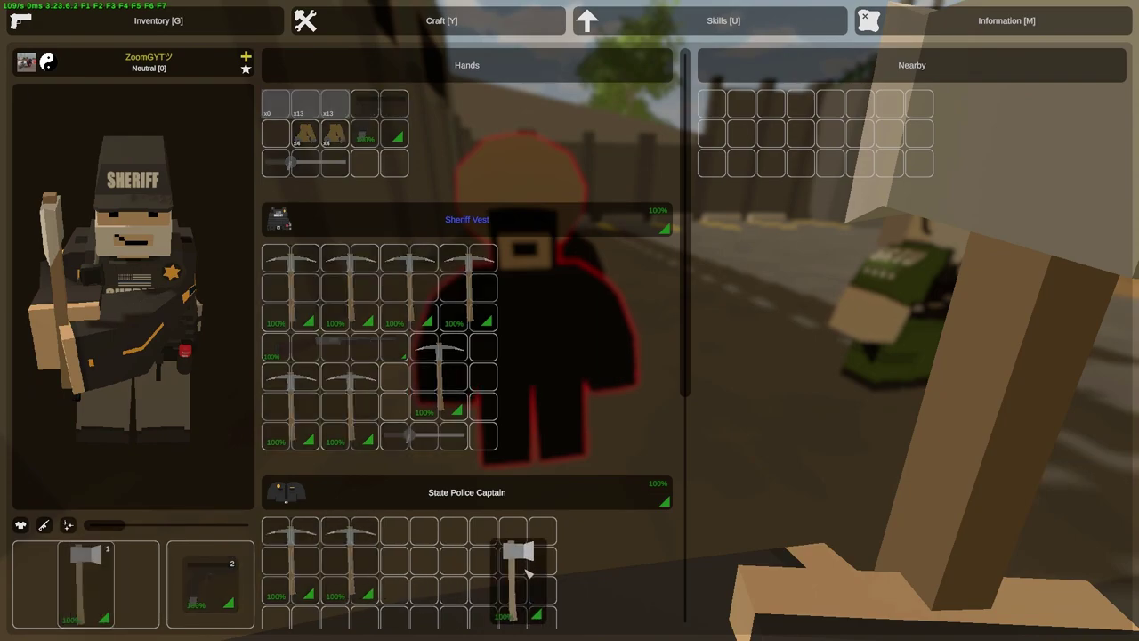
key("g")
key("f")
left_click(560, 488)
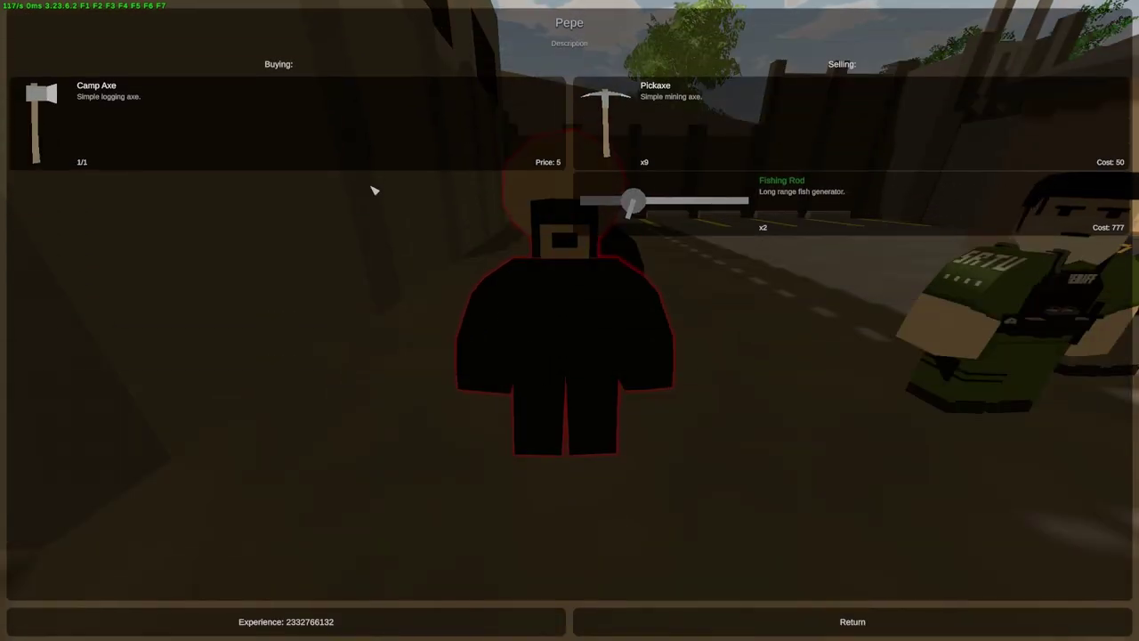
left_click(393, 139)
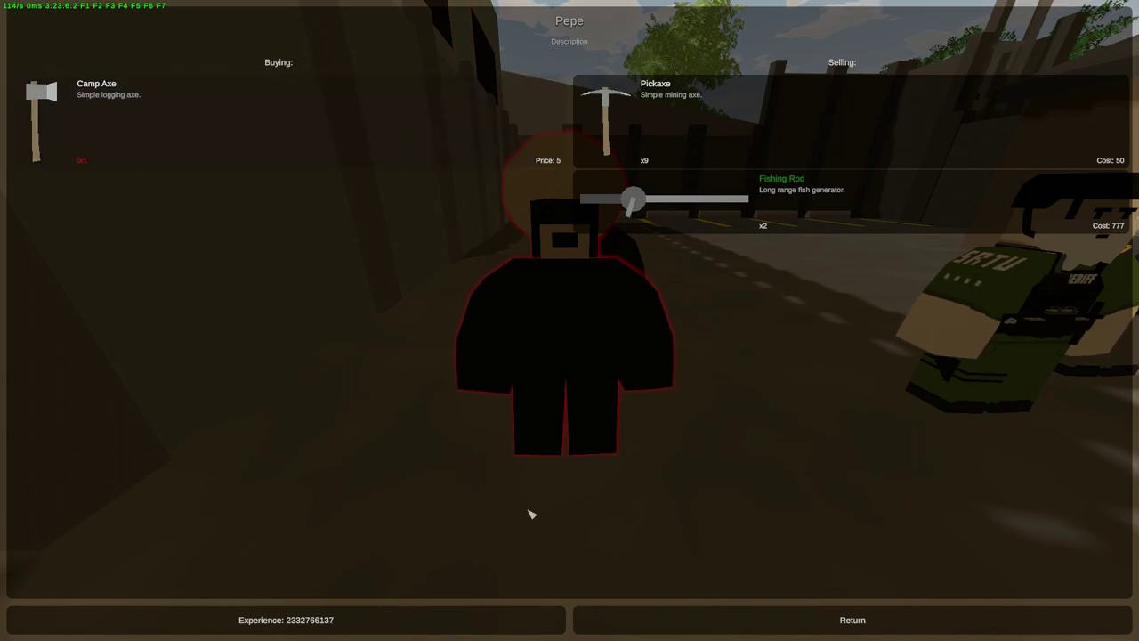
key("Escape")
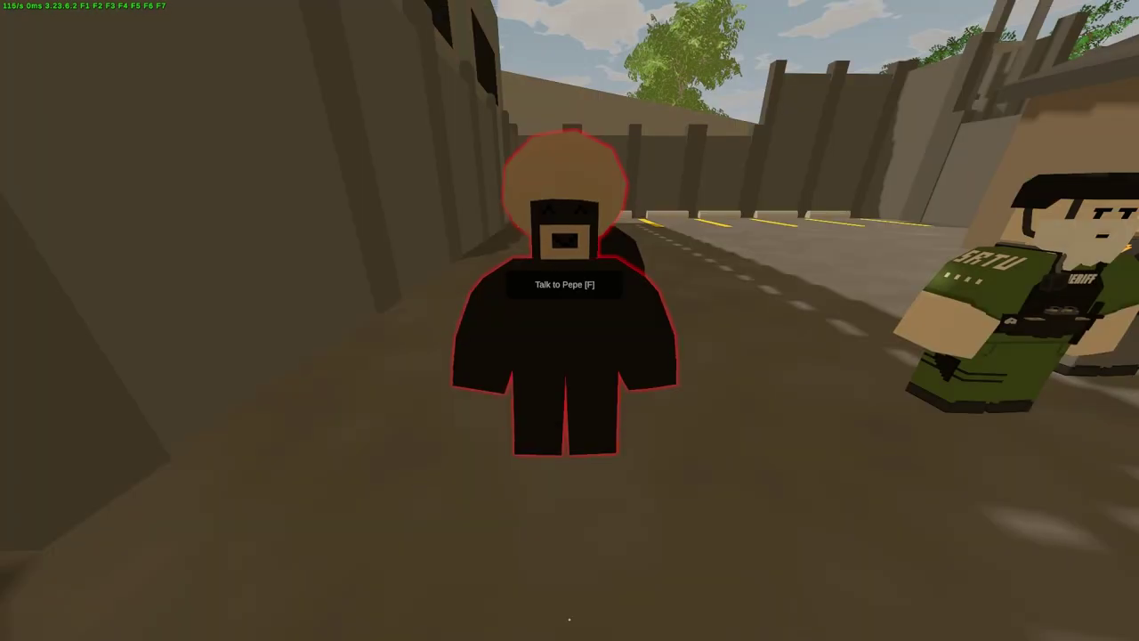
key("w")
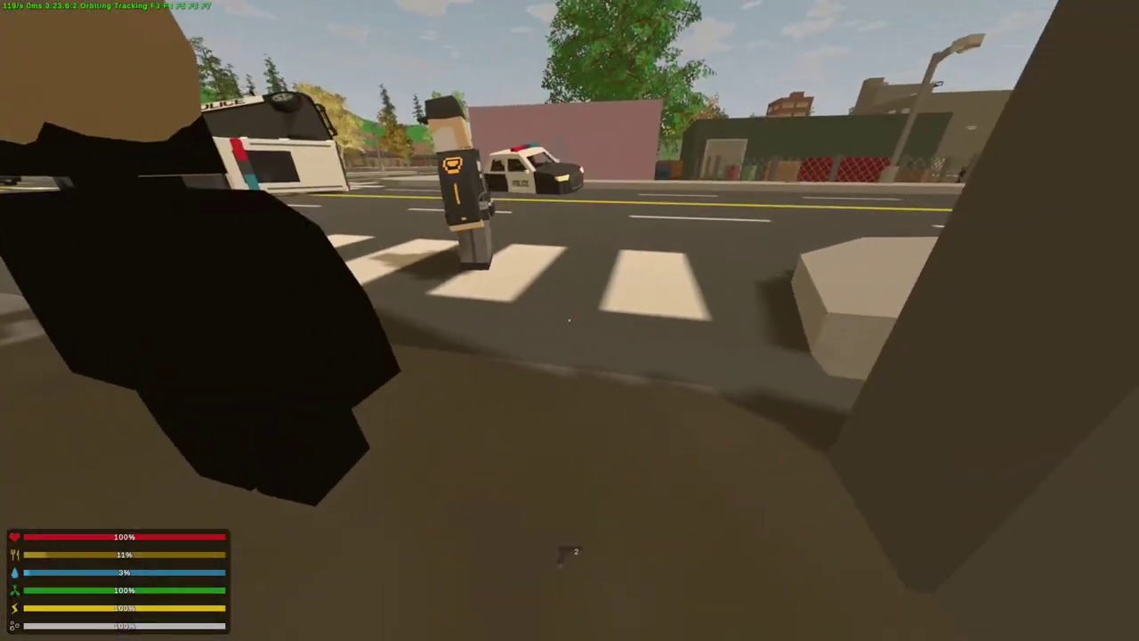
key("w")
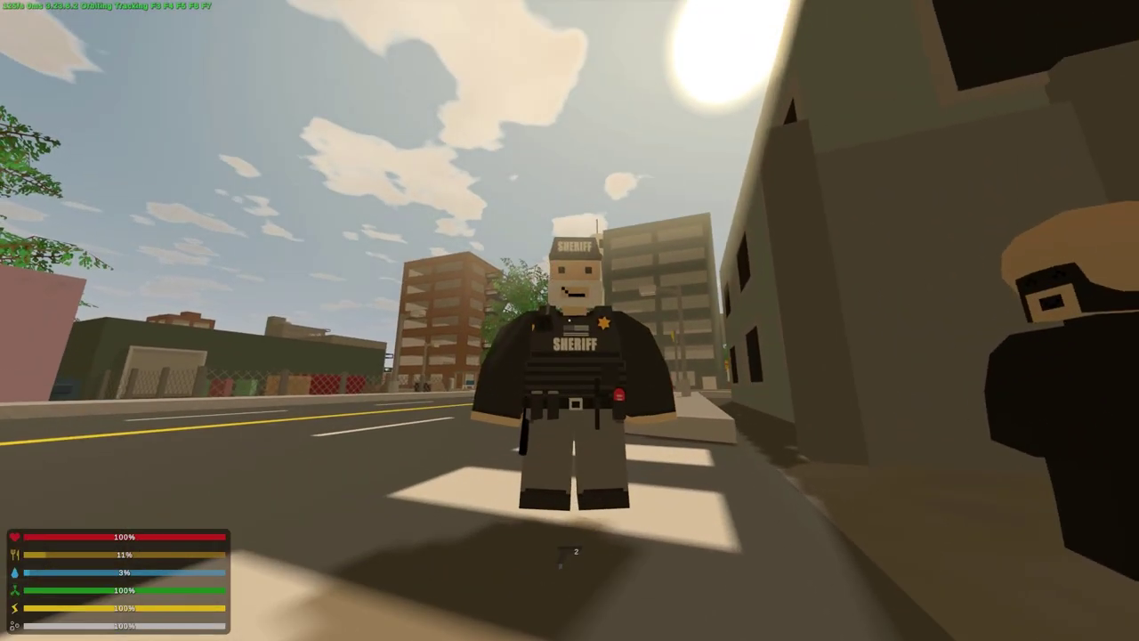
key("w")
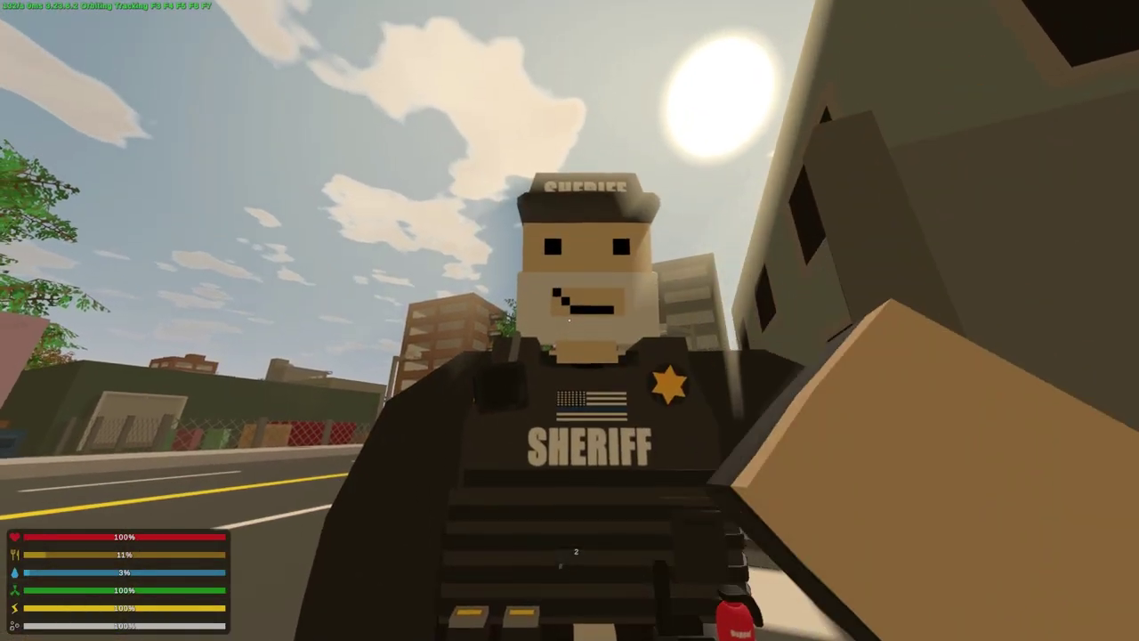